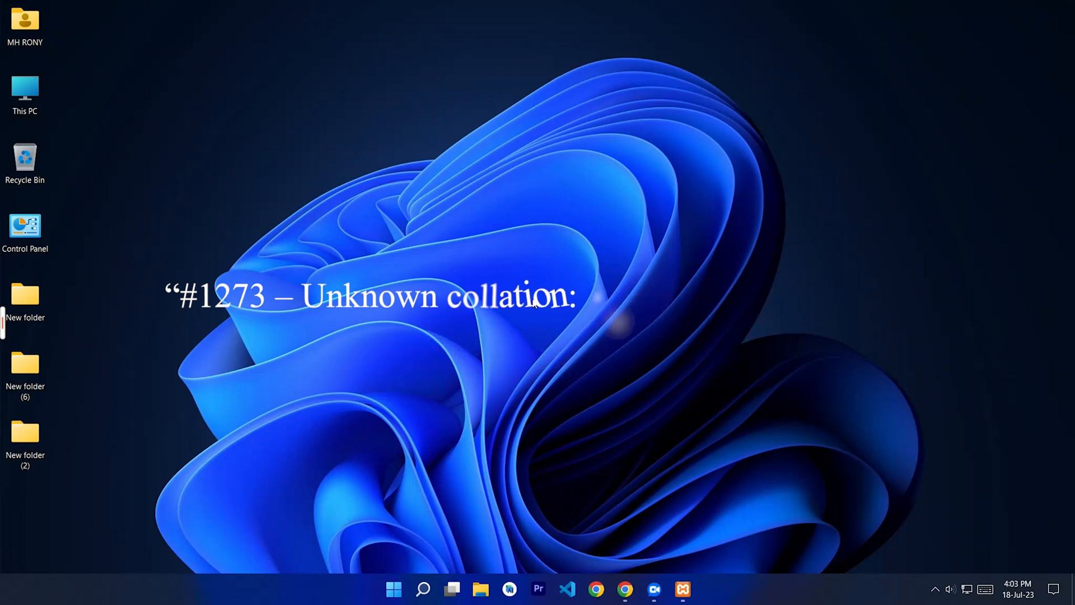
# - Start the Apache and MySQL modules in the XAMPP Control Panel, then minimize its window
pyautogui.click(684, 589)
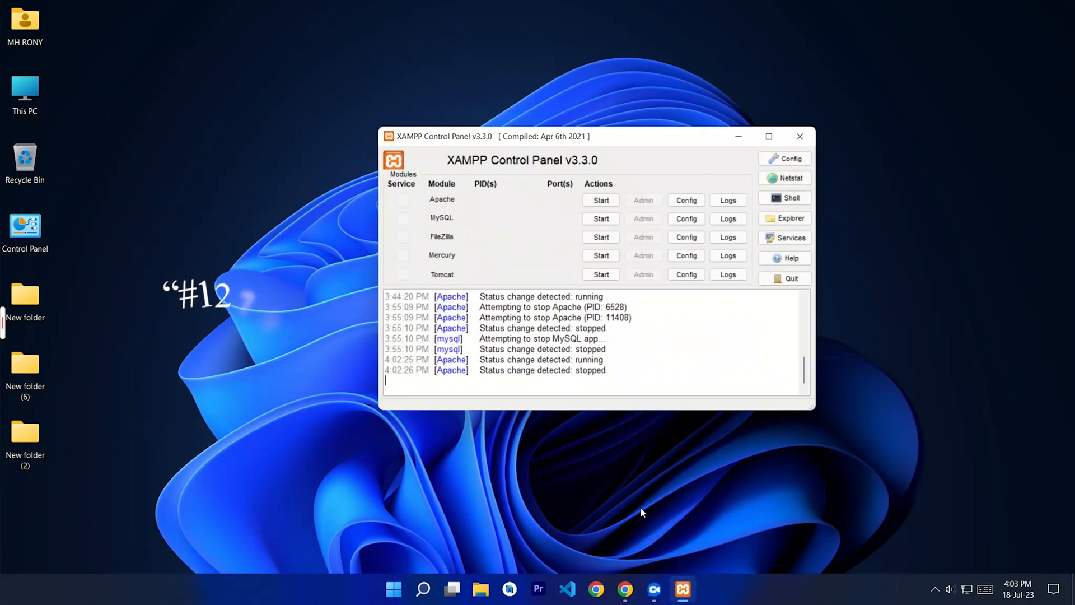
pyautogui.click(598, 202)
pyautogui.click(598, 218)
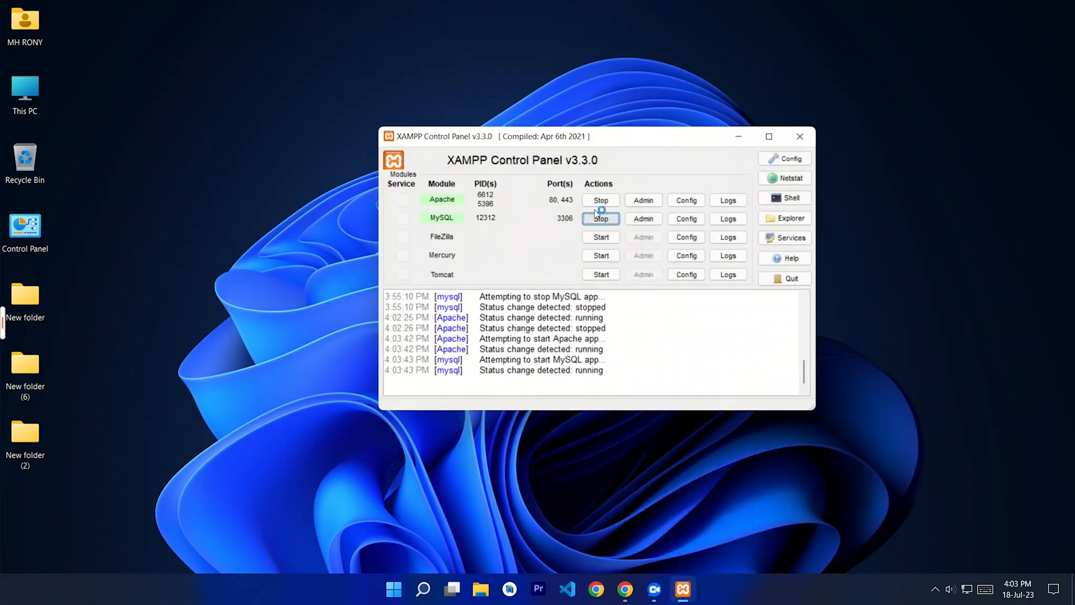
pyautogui.click(740, 137)
# - Switch to the Chrome guest window and open localhost/phpmyadmin
pyautogui.click(626, 589)
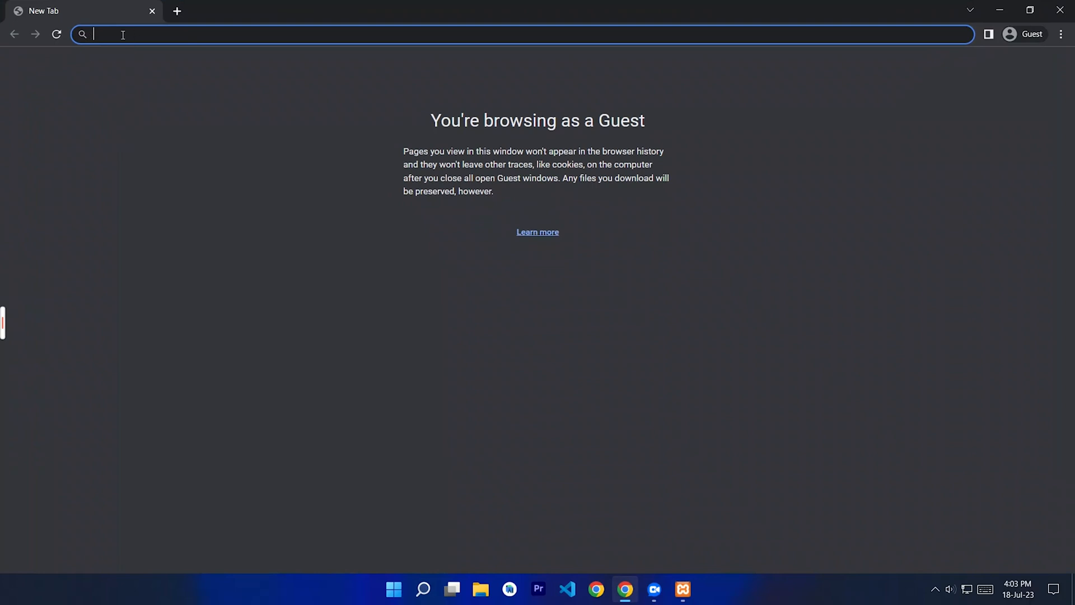
pyautogui.write('l')
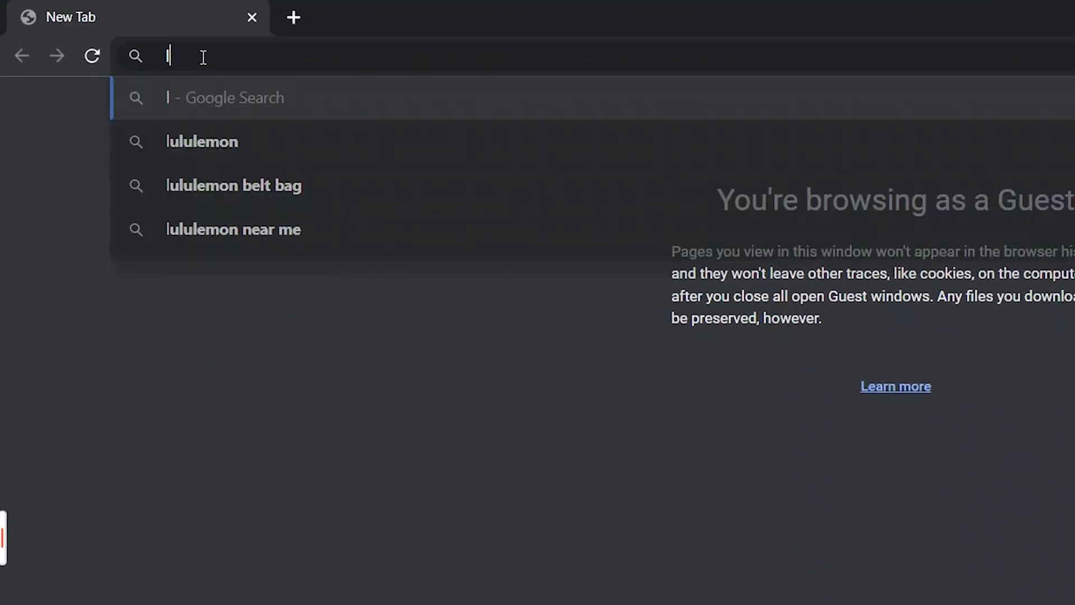
pyautogui.write('ocalhost')
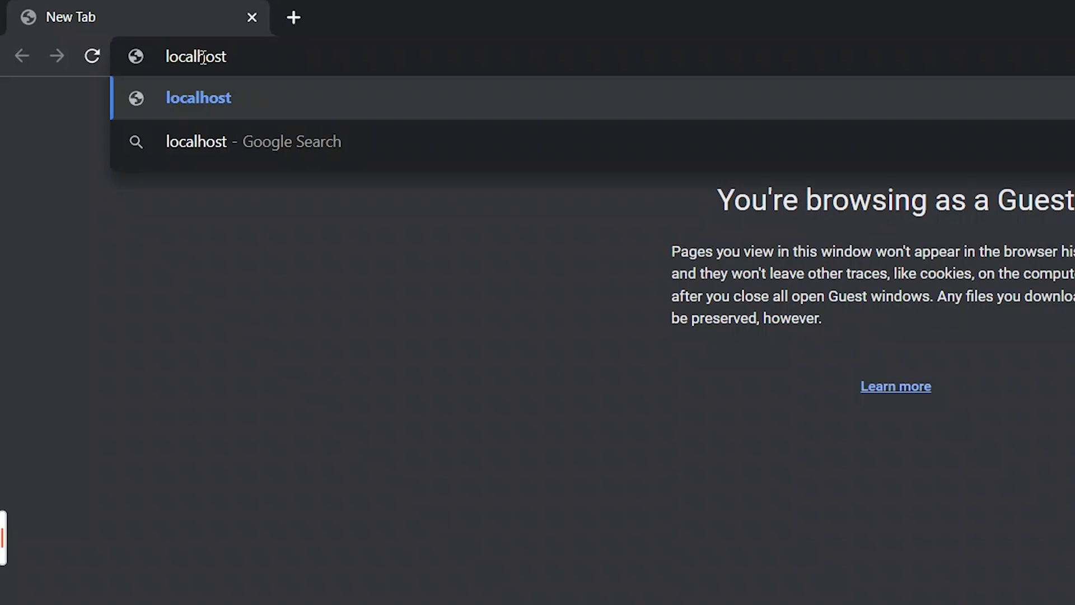
pyautogui.write('/')
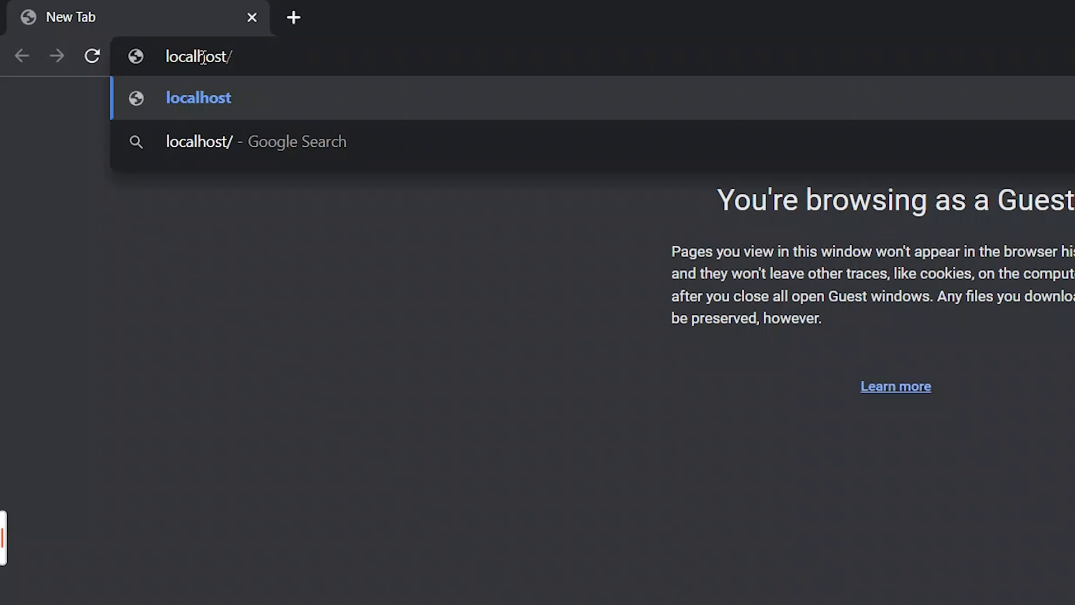
pyautogui.write('php')
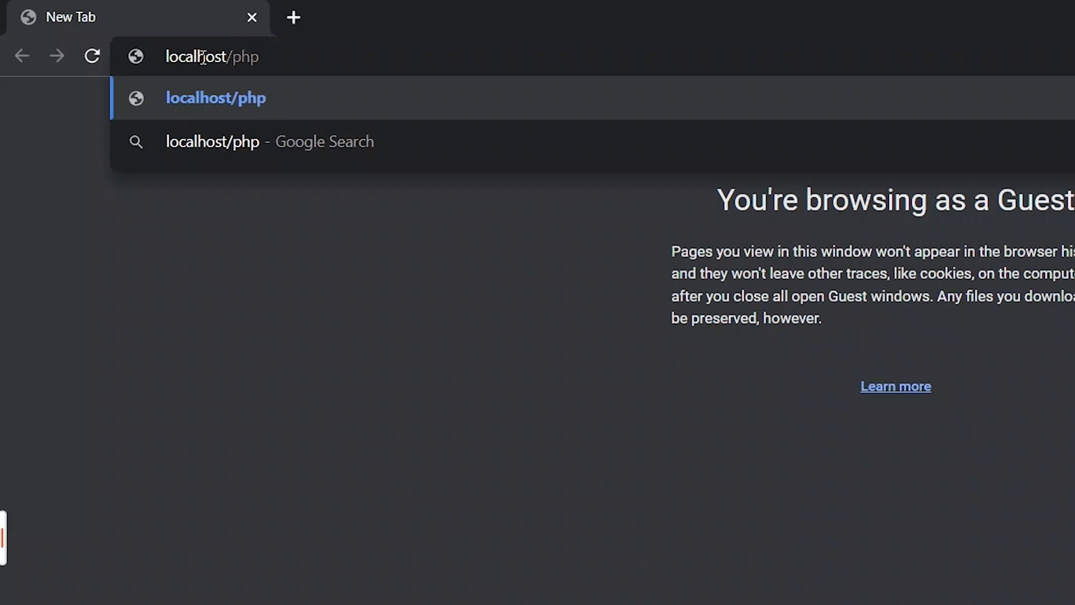
pyautogui.write('myadm')
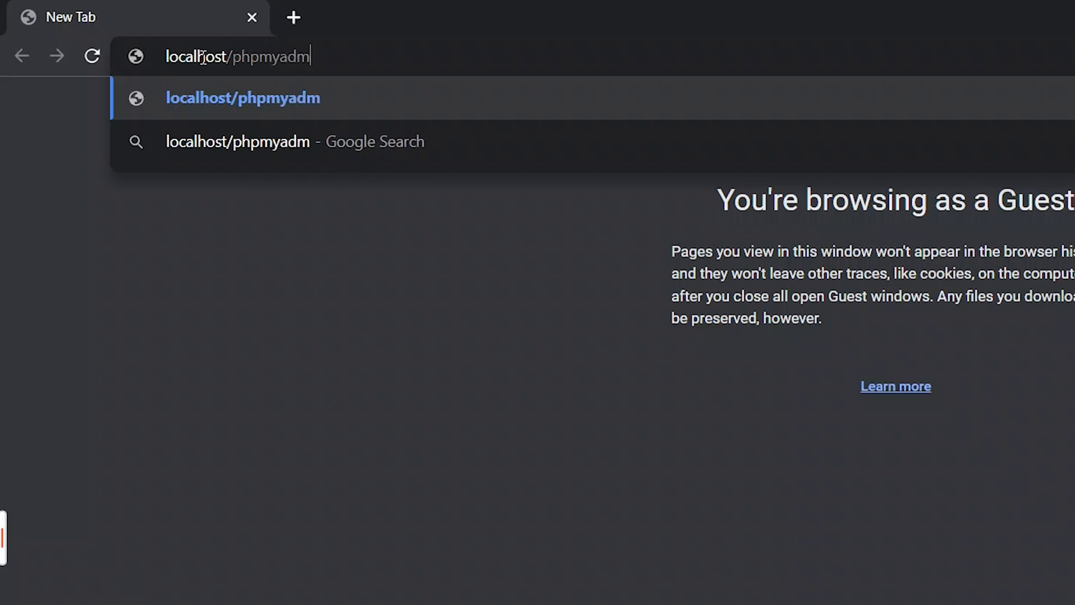
pyautogui.write('in')
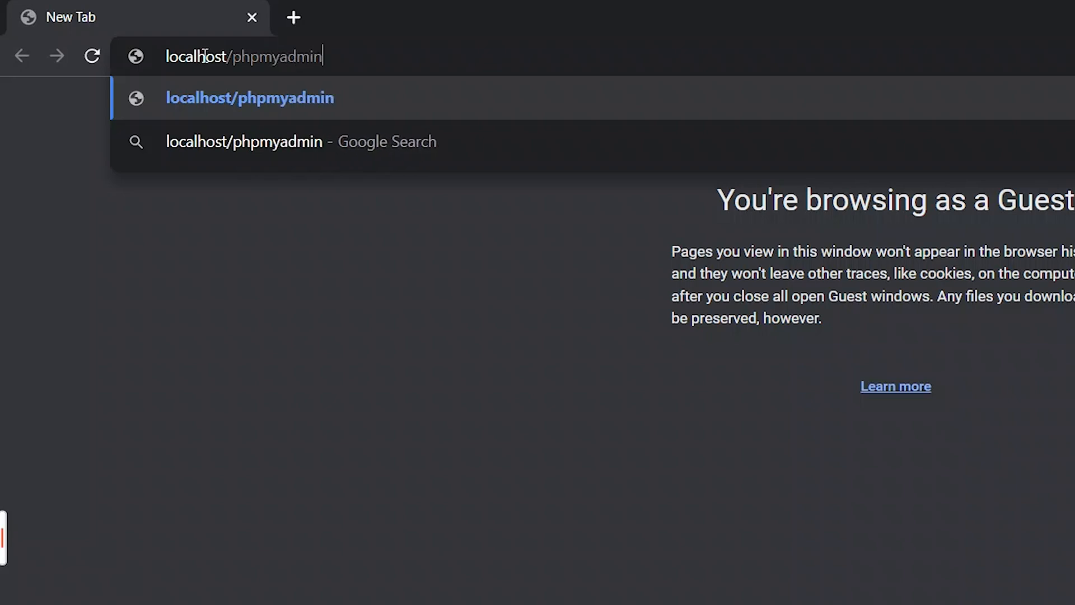
pyautogui.moveTo(330, 56); pyautogui.dragTo(157, 56)
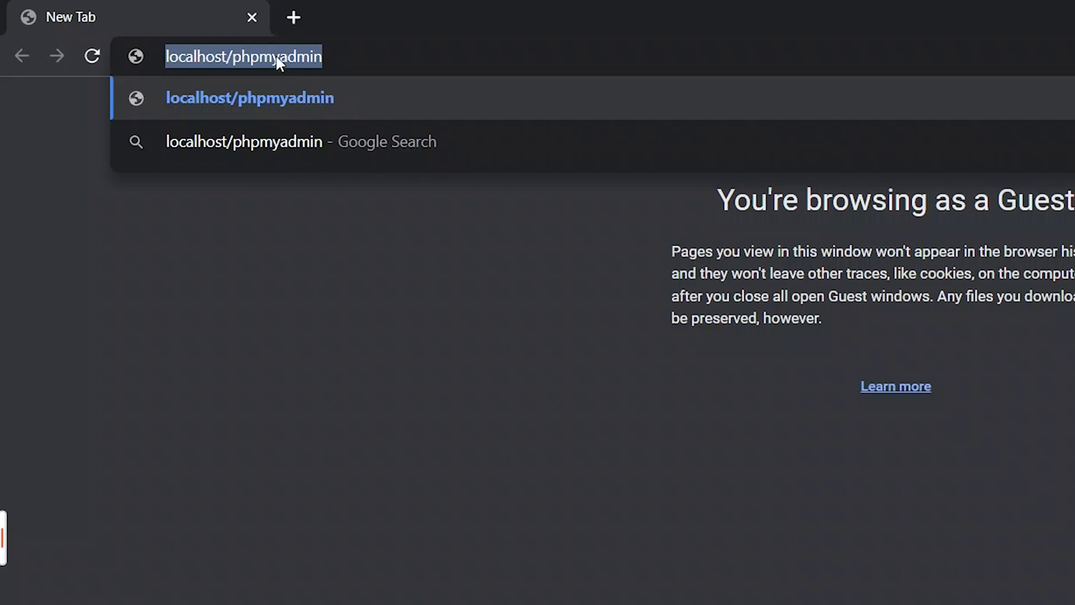
pyautogui.click(352, 66)
pyautogui.press('Return')
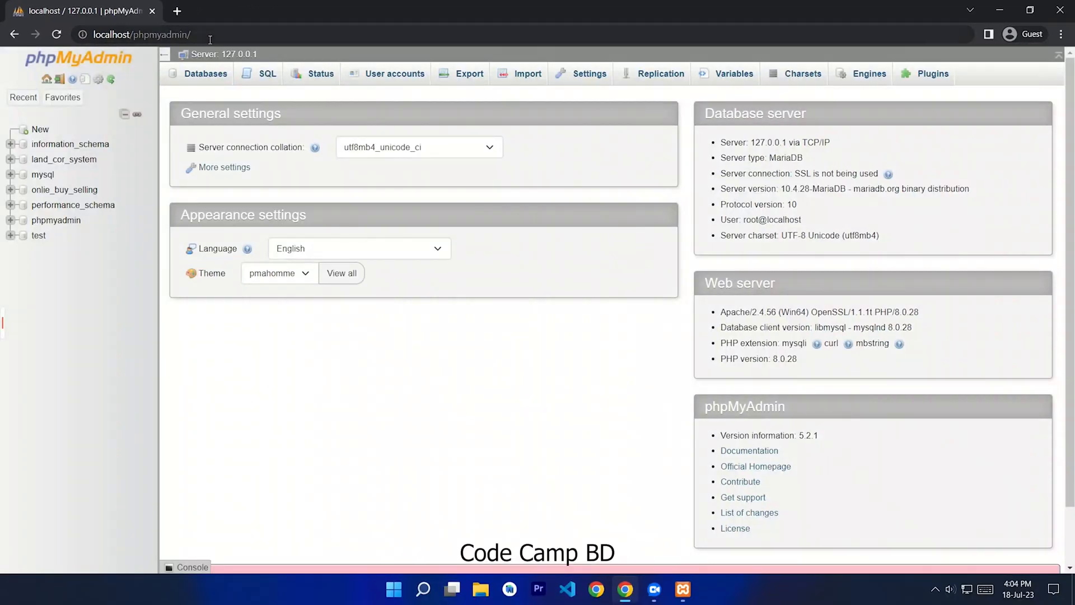
pyautogui.click(210, 37)
pyautogui.click(101, 314)
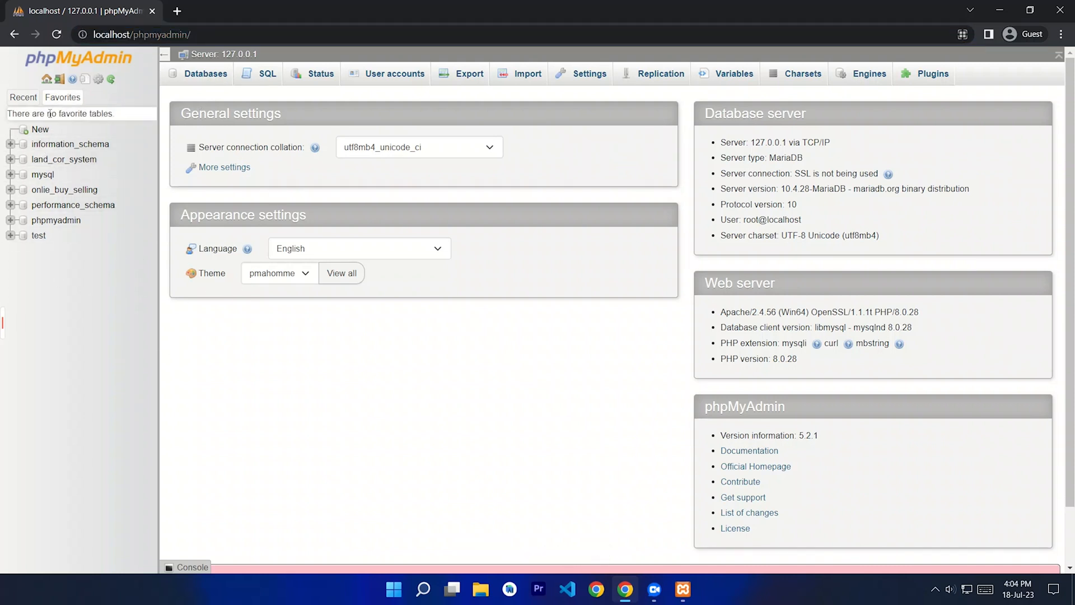
# - Create a new database named online_buy with the utf8mb4_general_ci collation
pyautogui.click(41, 131)
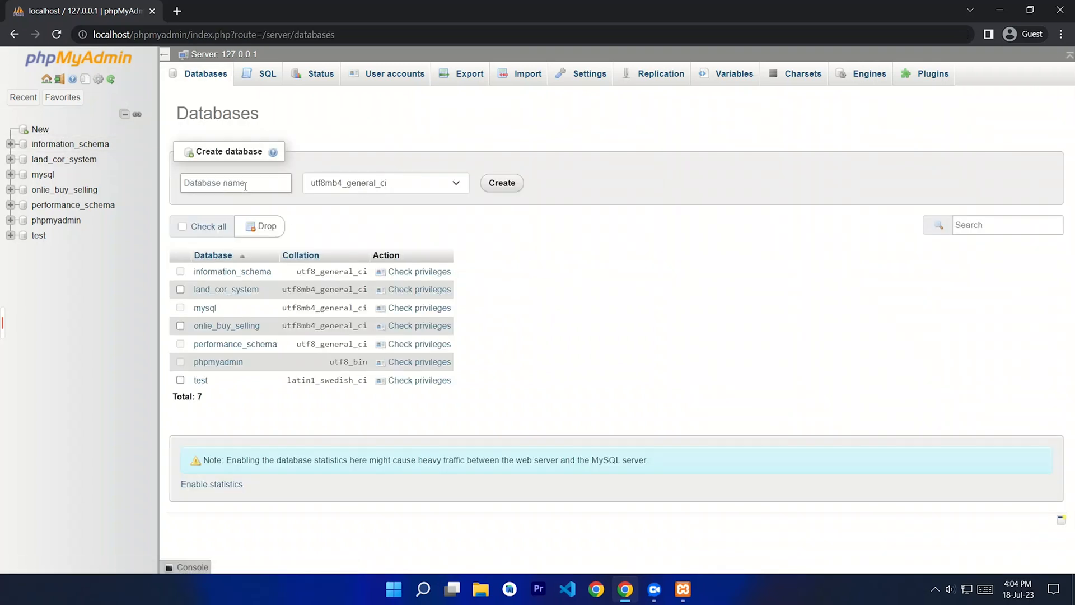
pyautogui.click(245, 184)
pyautogui.write('online_buy')
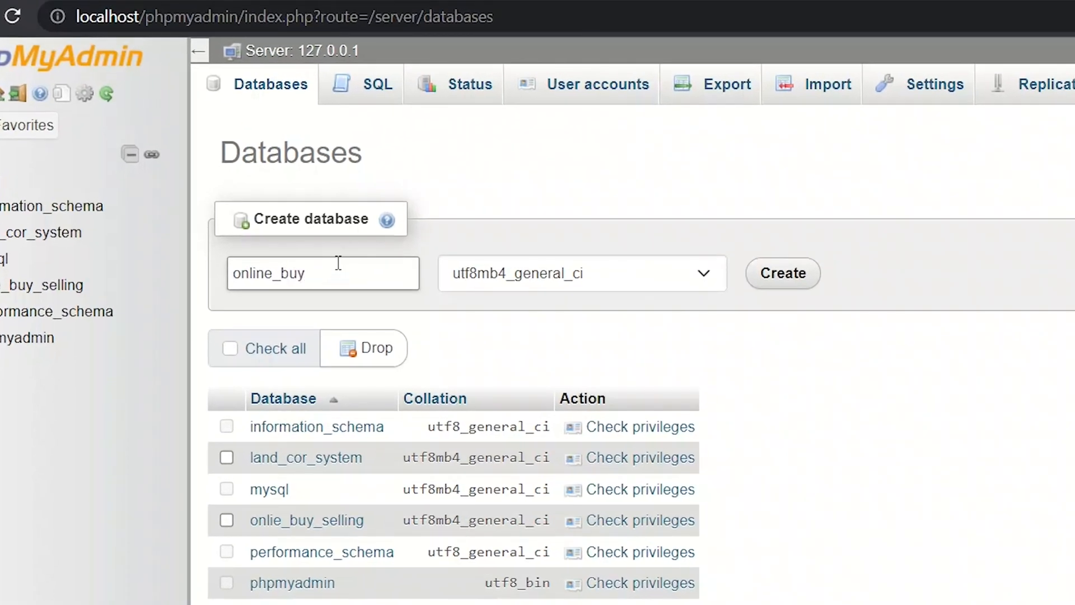
pyautogui.moveTo(336, 273); pyautogui.dragTo(232, 273)
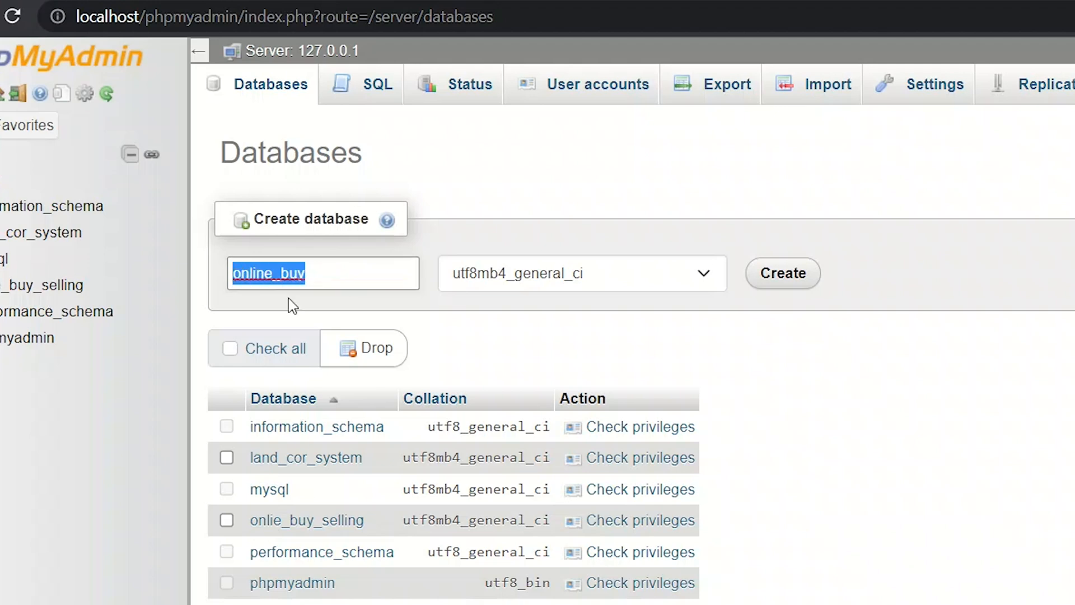
pyautogui.click(329, 280)
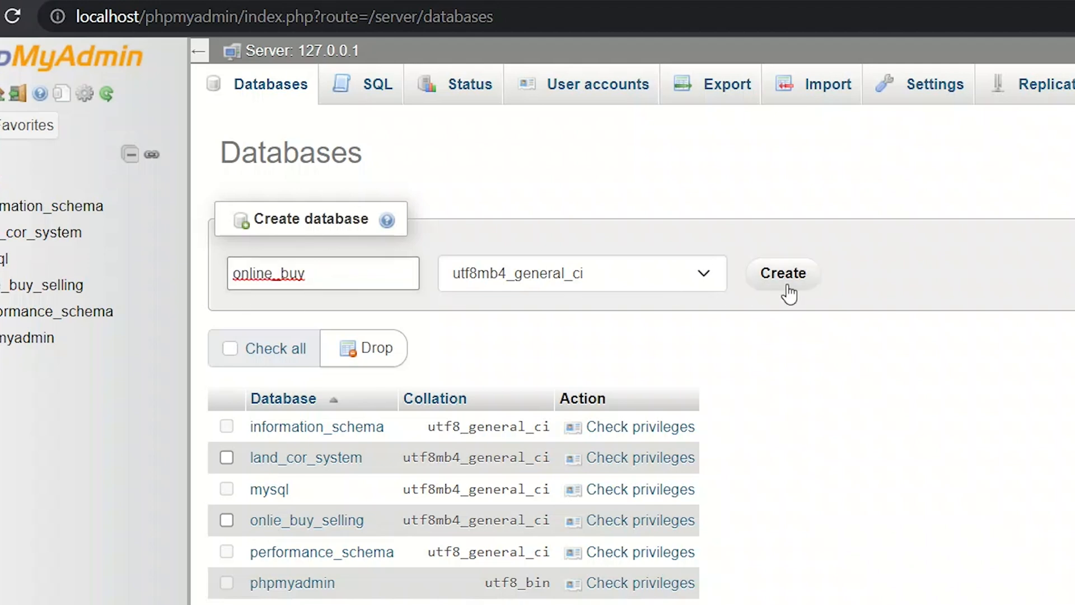
pyautogui.click(769, 282)
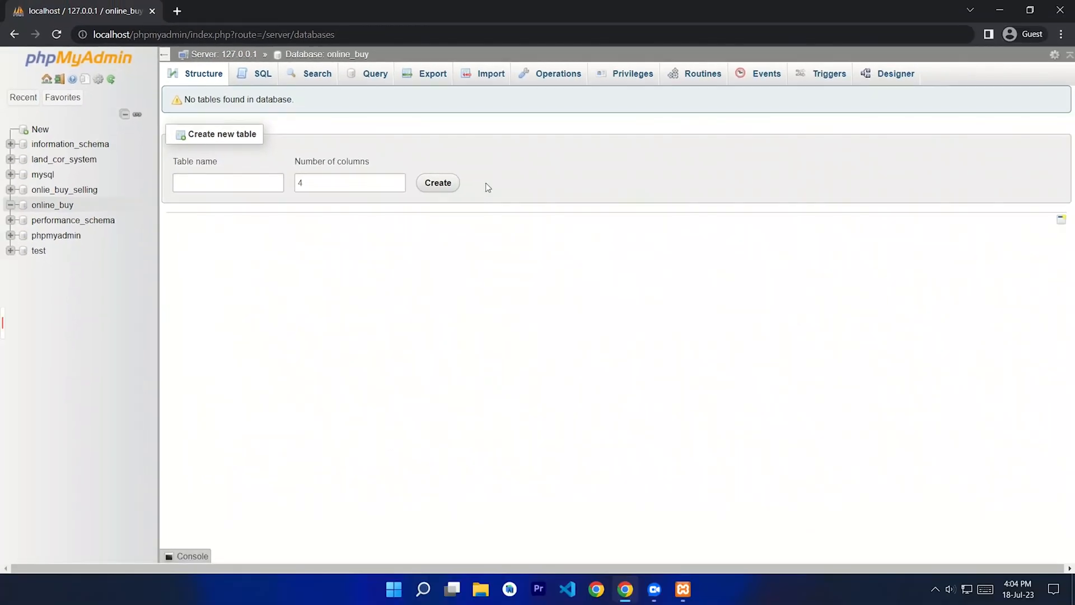
# - Choose book_store (2).sql from the Books Buy Selling Website database folder in Xampp's htdocs as the file to import into online_buy
pyautogui.click(53, 208)
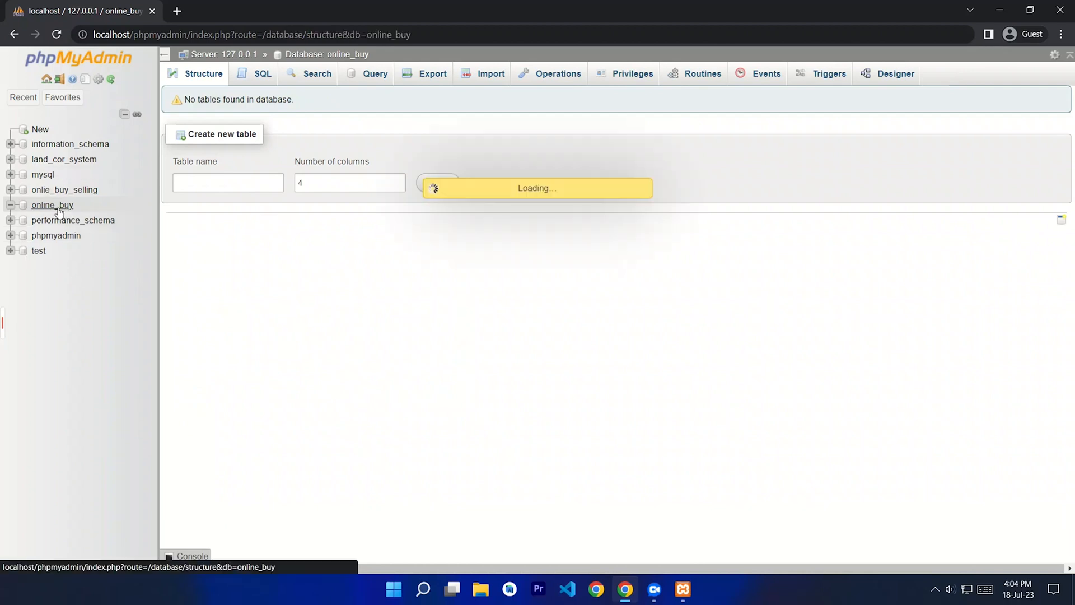
pyautogui.click(480, 80)
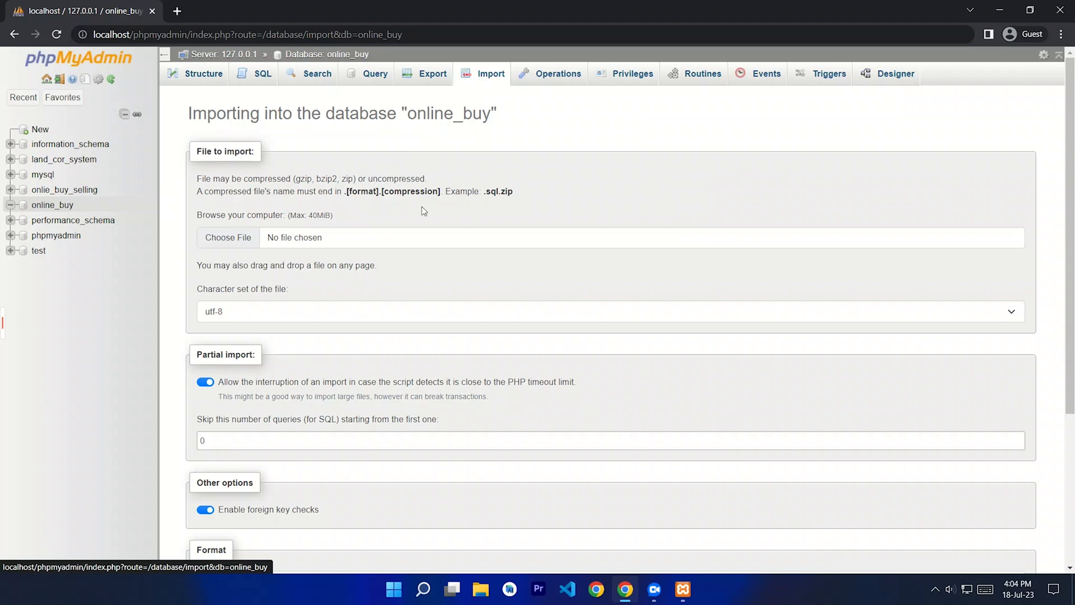
pyautogui.click(261, 241)
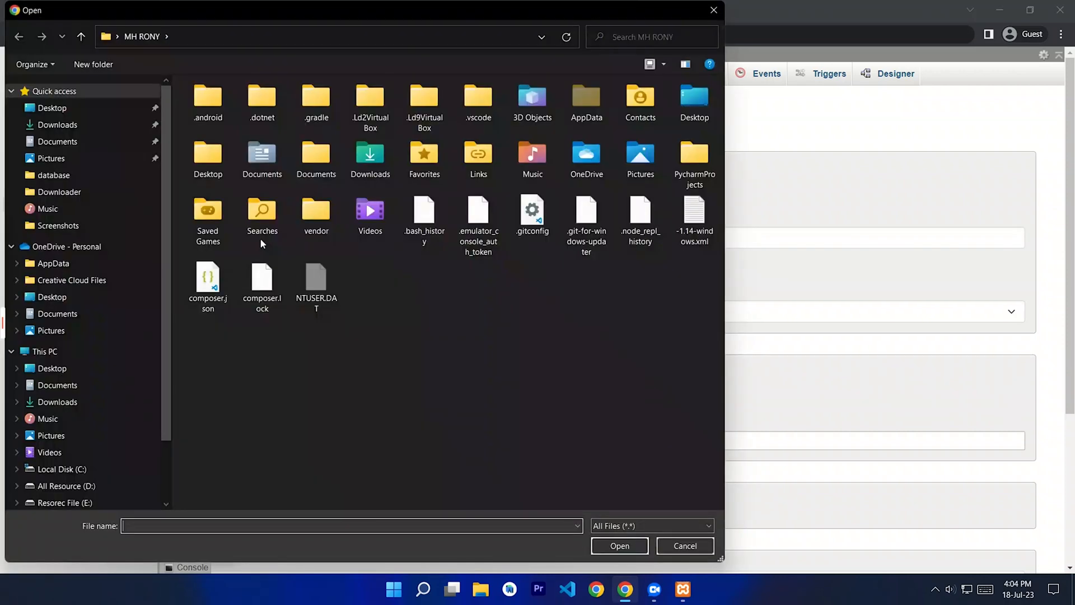
pyautogui.scroll(-3, 93, 387)
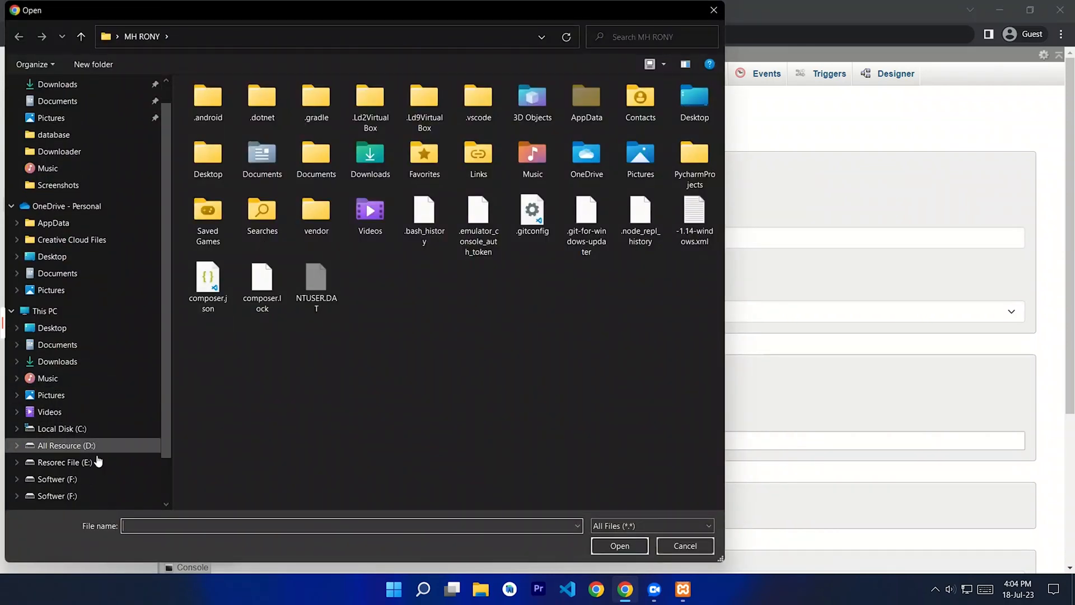
pyautogui.click(53, 448)
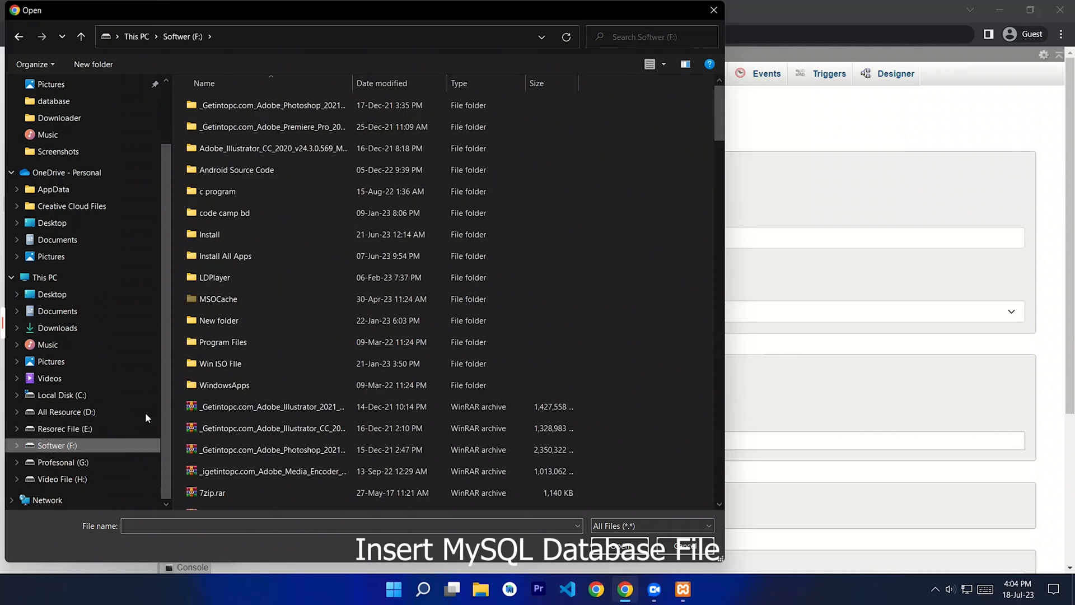
pyautogui.doubleClick(200, 237)
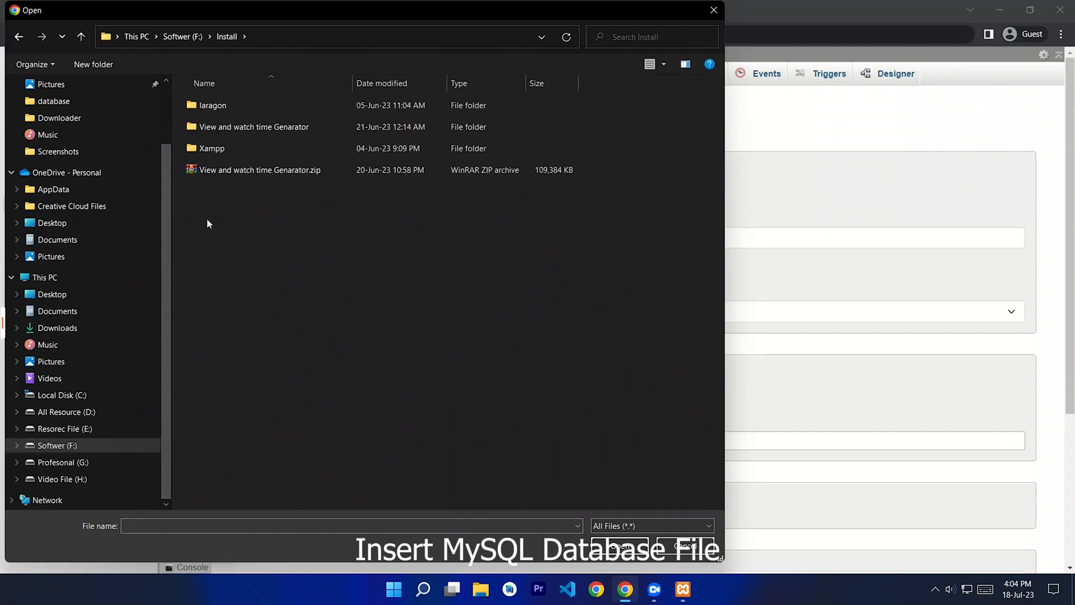
pyautogui.doubleClick(210, 148)
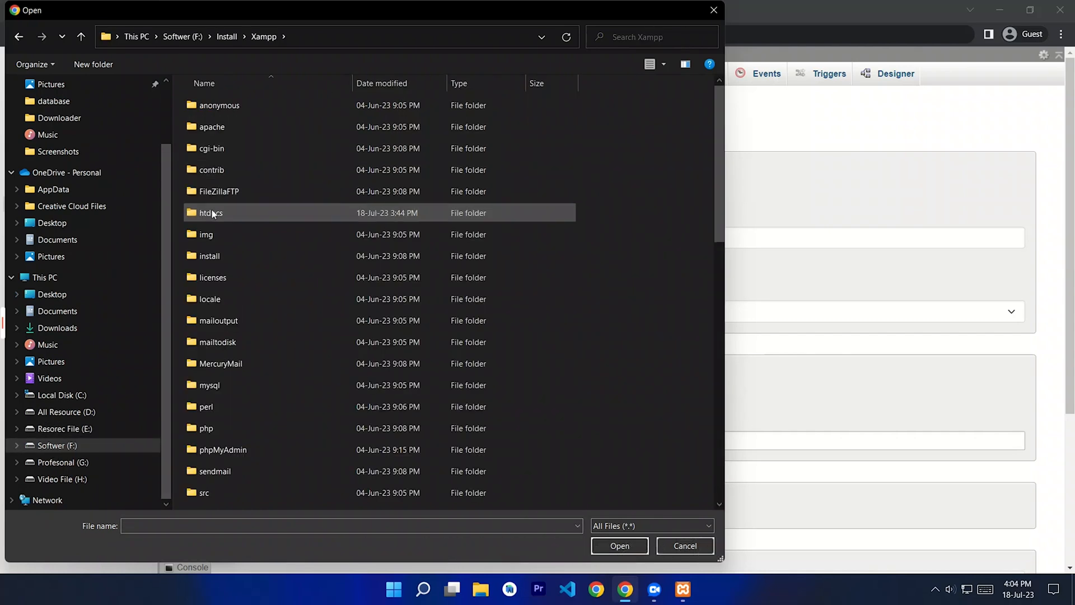
pyautogui.doubleClick(213, 211)
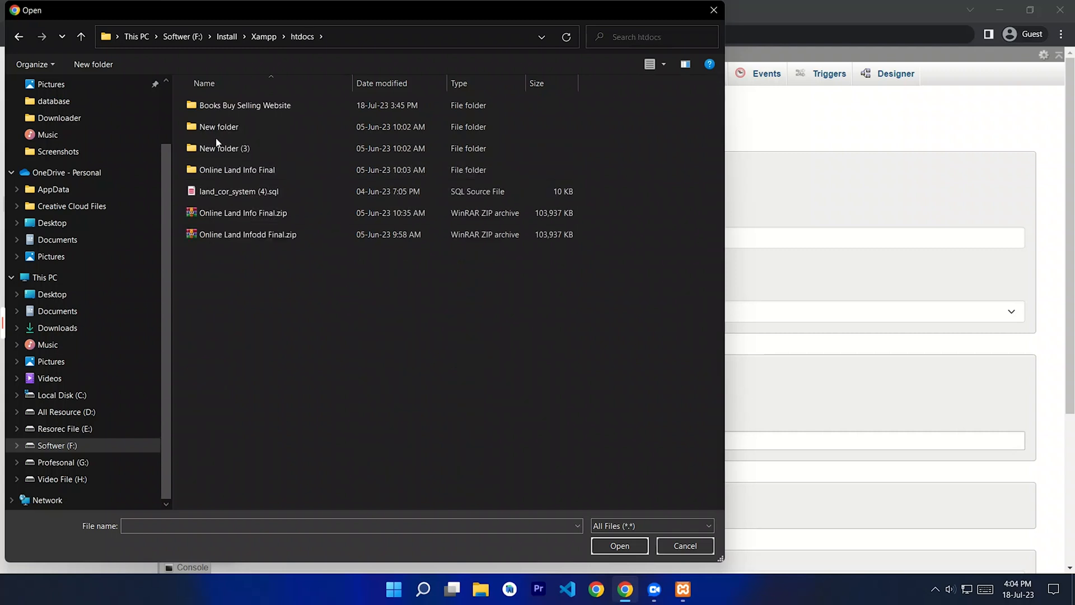
pyautogui.doubleClick(216, 108)
pyautogui.doubleClick(218, 189)
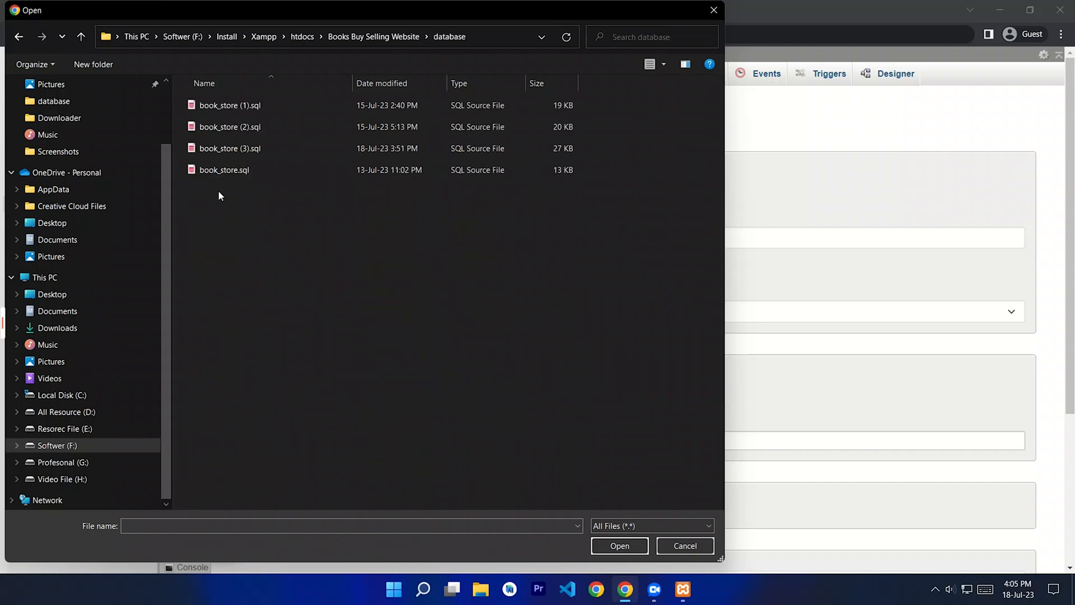
pyautogui.doubleClick(233, 130)
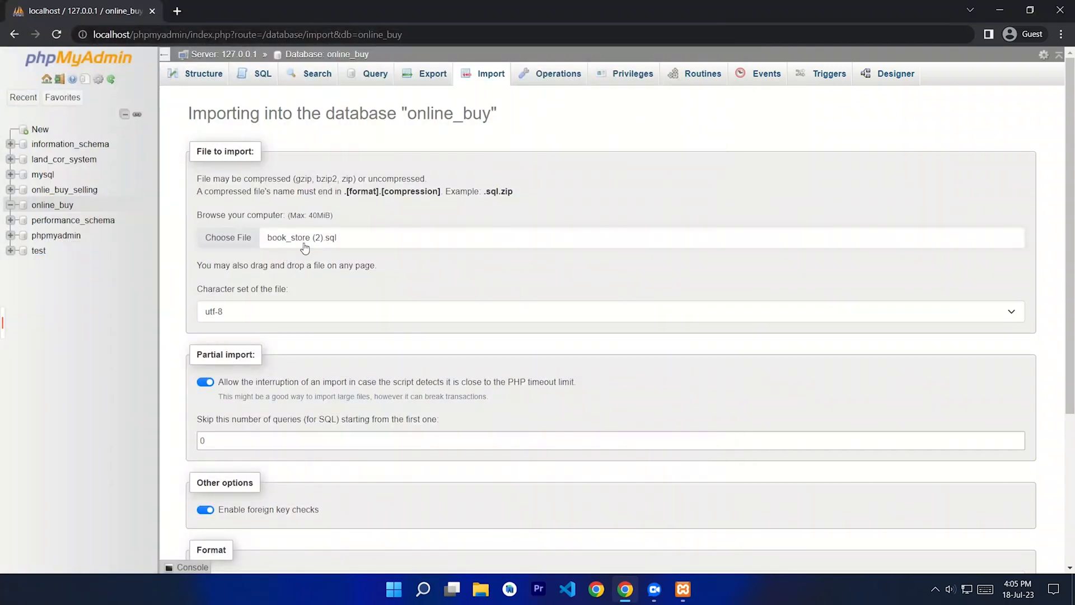
# - Try to import the chosen SQL file into online_buy with the SQL format and SQL compatibility mode NONE
pyautogui.scroll(-2, 280, 336)
pyautogui.scroll(-2, 286, 361)
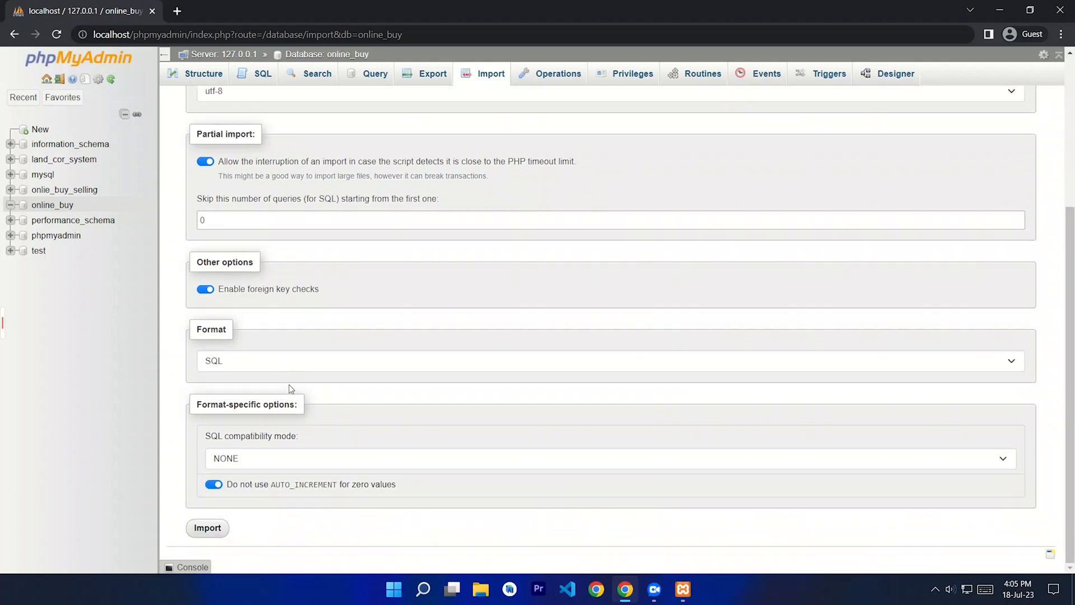
pyautogui.click(208, 534)
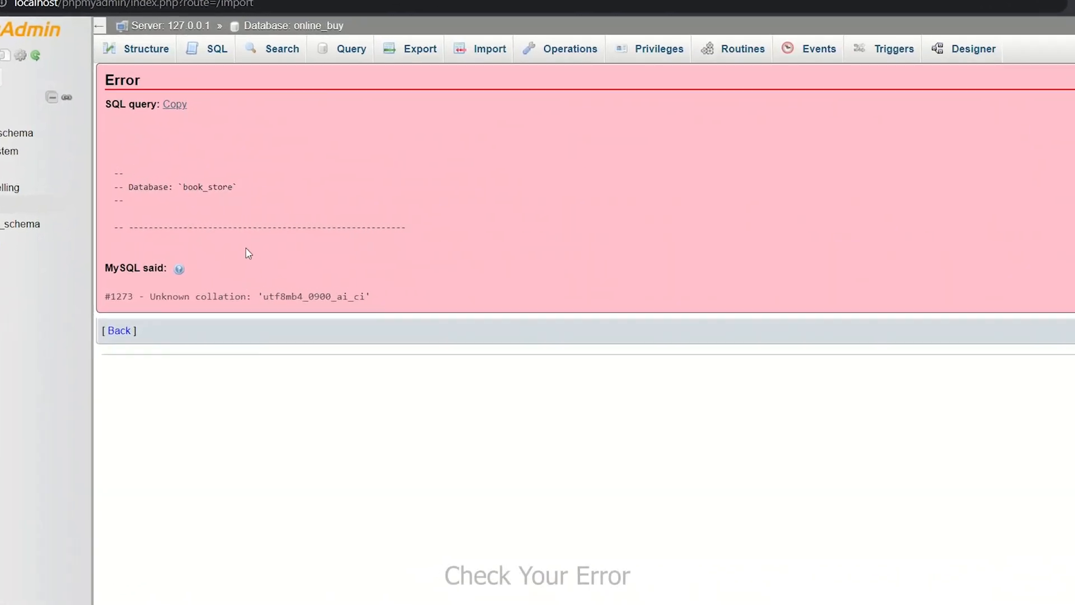
# - Copy the collation name utf8mb4_0900_ai_ci from the MySQL error message
pyautogui.moveTo(186, 191); pyautogui.dragTo(58, 187)
pyautogui.click(193, 189)
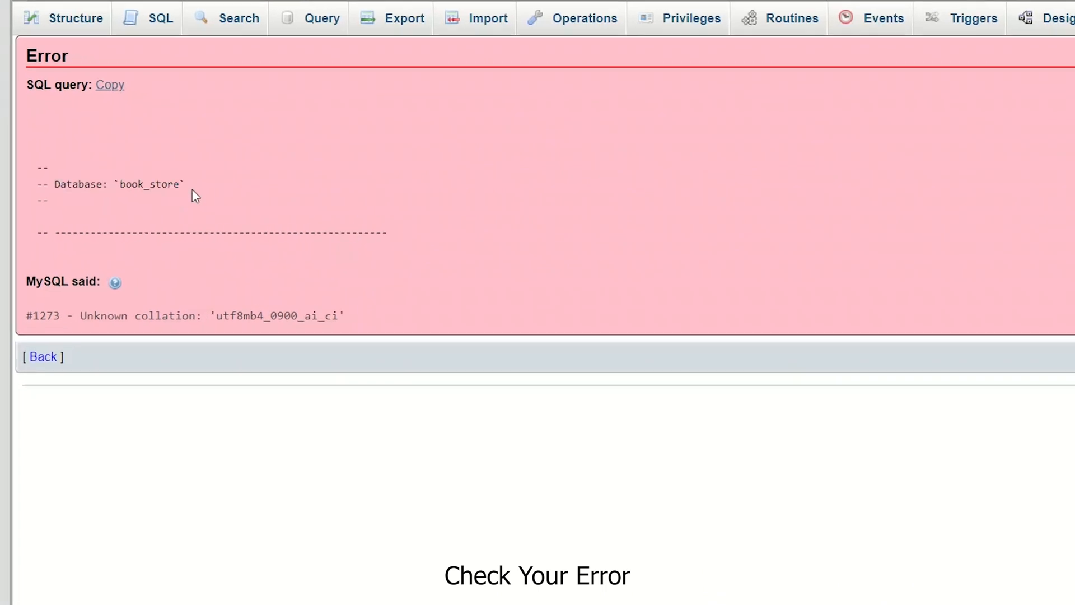
pyautogui.moveTo(336, 317); pyautogui.dragTo(216, 317)
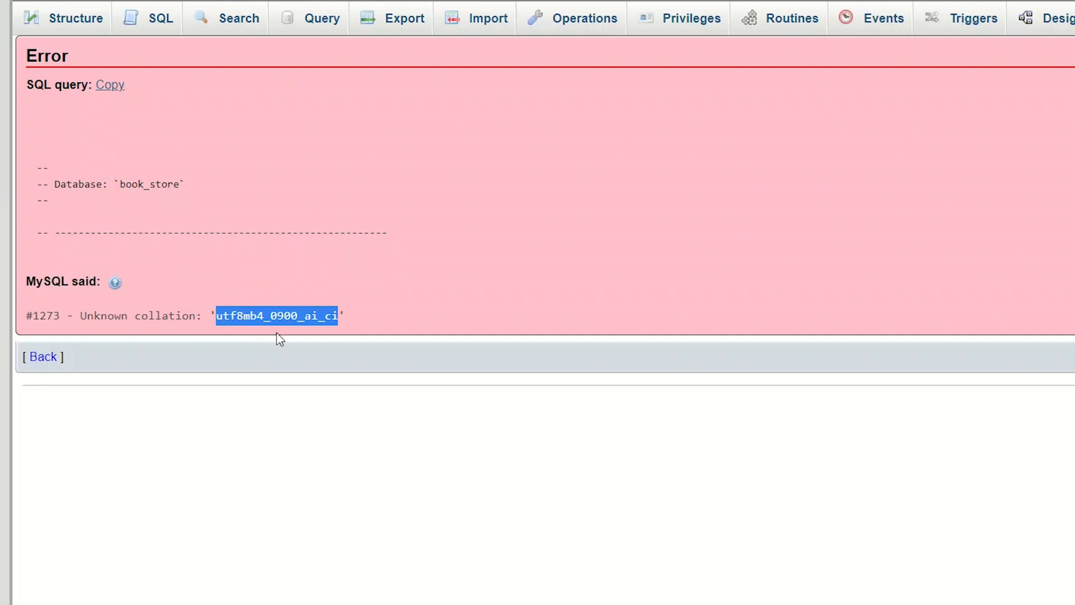
pyautogui.click(242, 329)
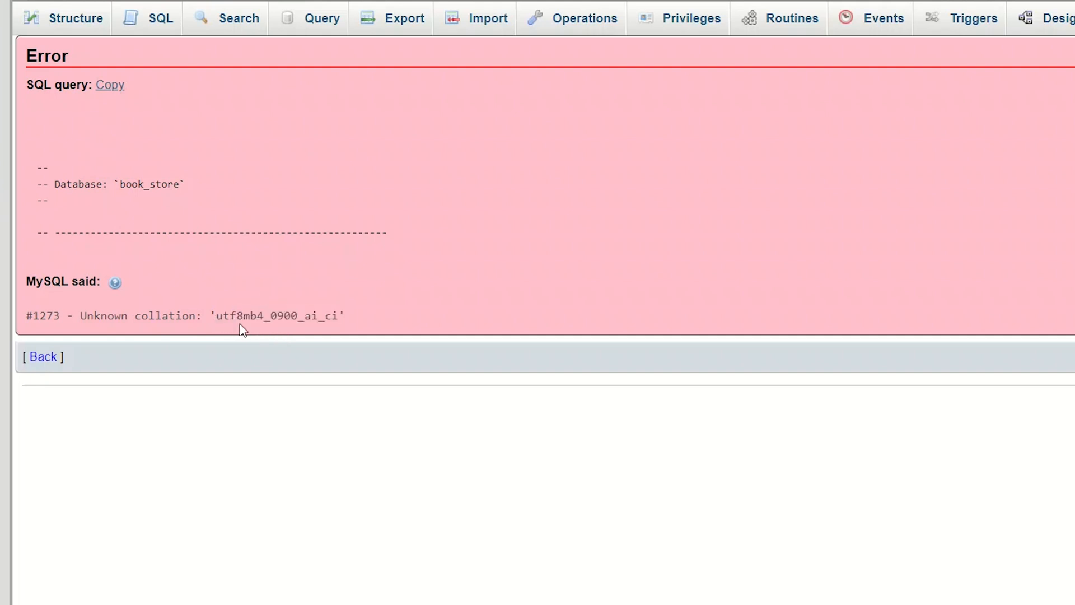
pyautogui.doubleClick(259, 315)
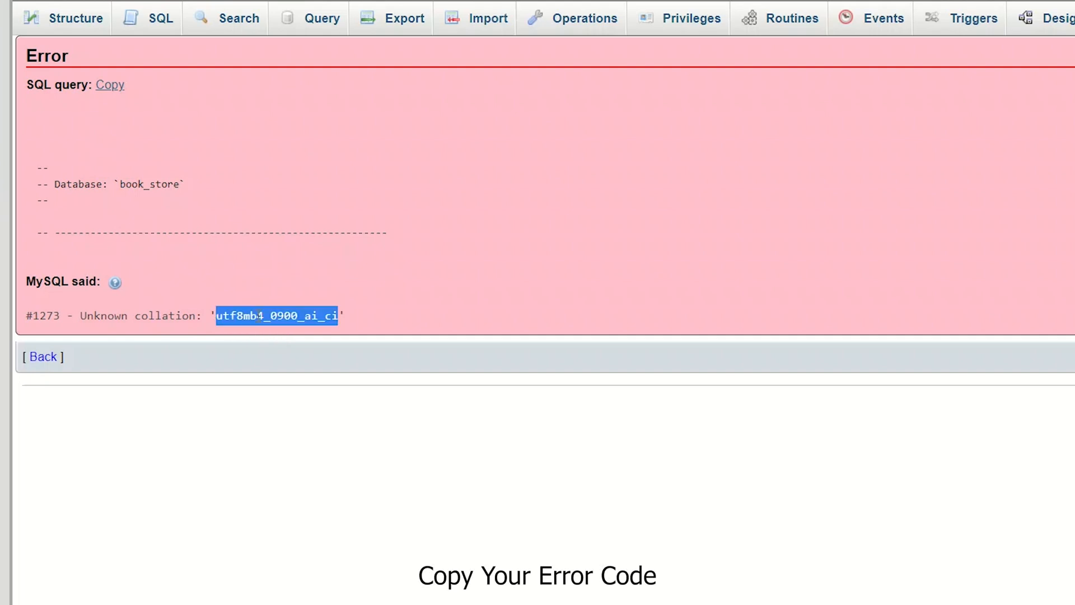
pyautogui.rightClick(280, 318)
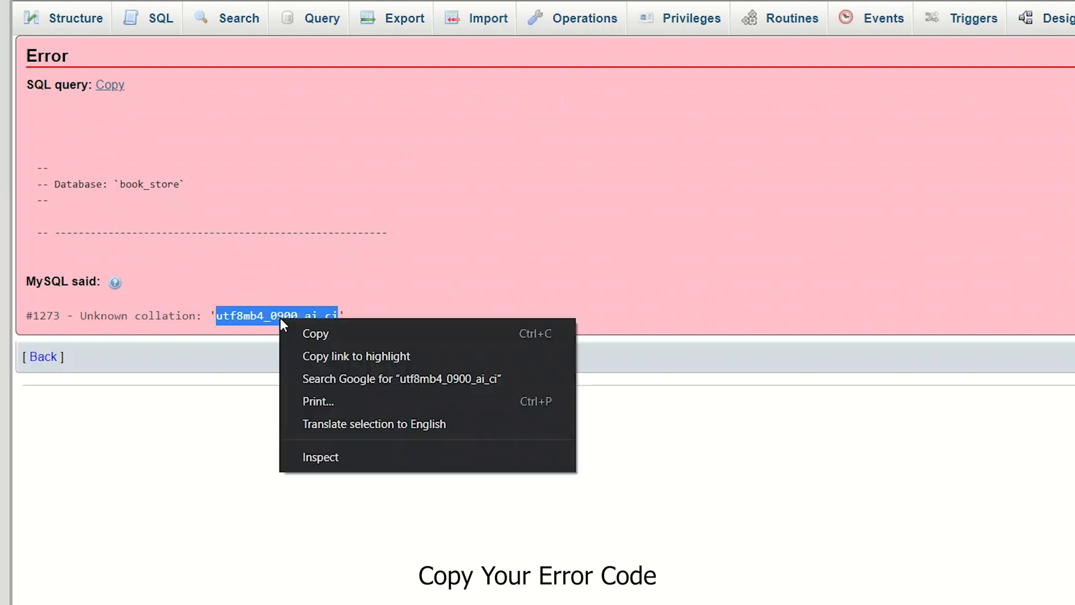
pyautogui.click(318, 334)
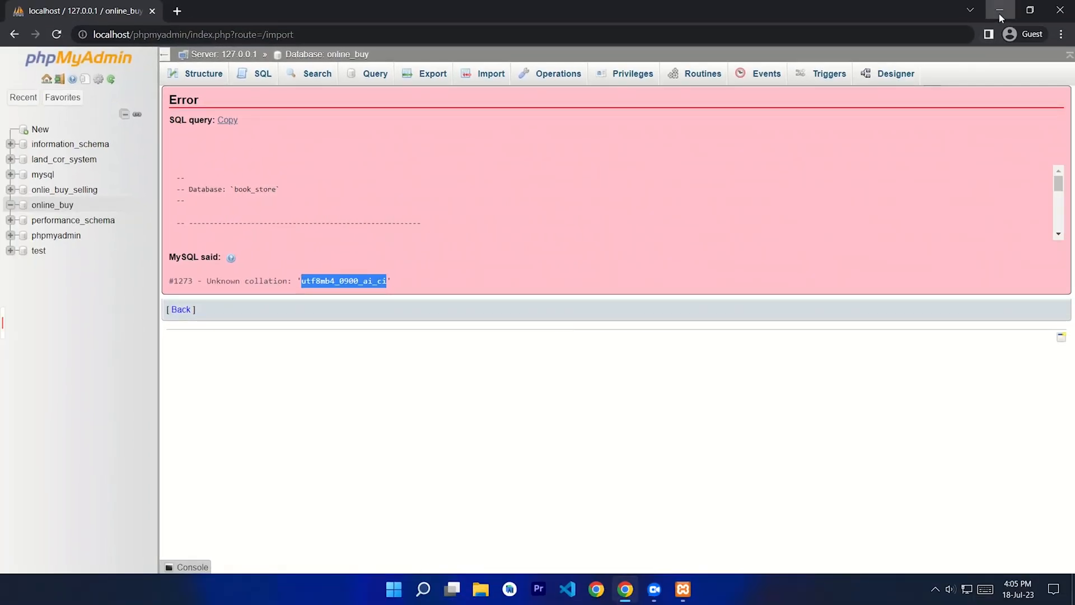
# - Switch to File Explorer and go to the database folder of Books Buy Selling Website in Install\Xampp\htdocs on drive Softwer (F:)
pyautogui.click(999, 14)
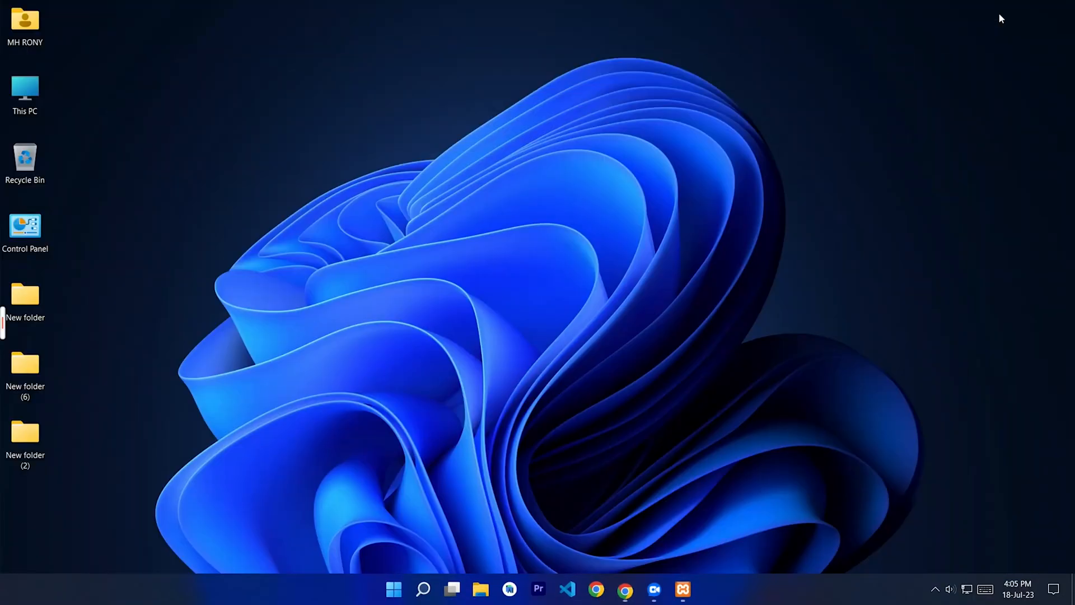
pyautogui.doubleClick(27, 94)
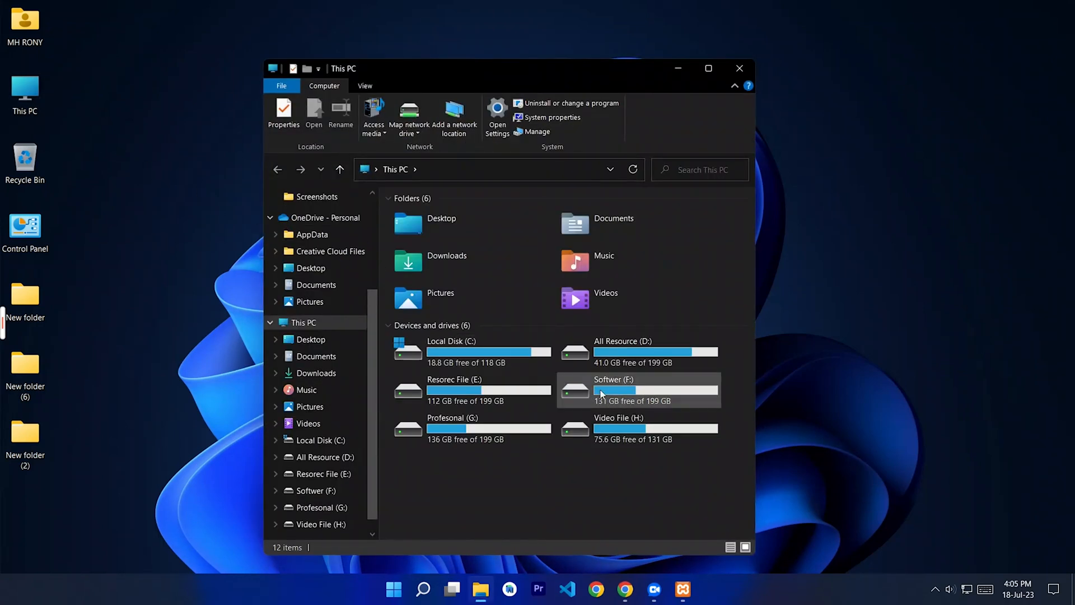
pyautogui.doubleClick(602, 394)
pyautogui.click(419, 347)
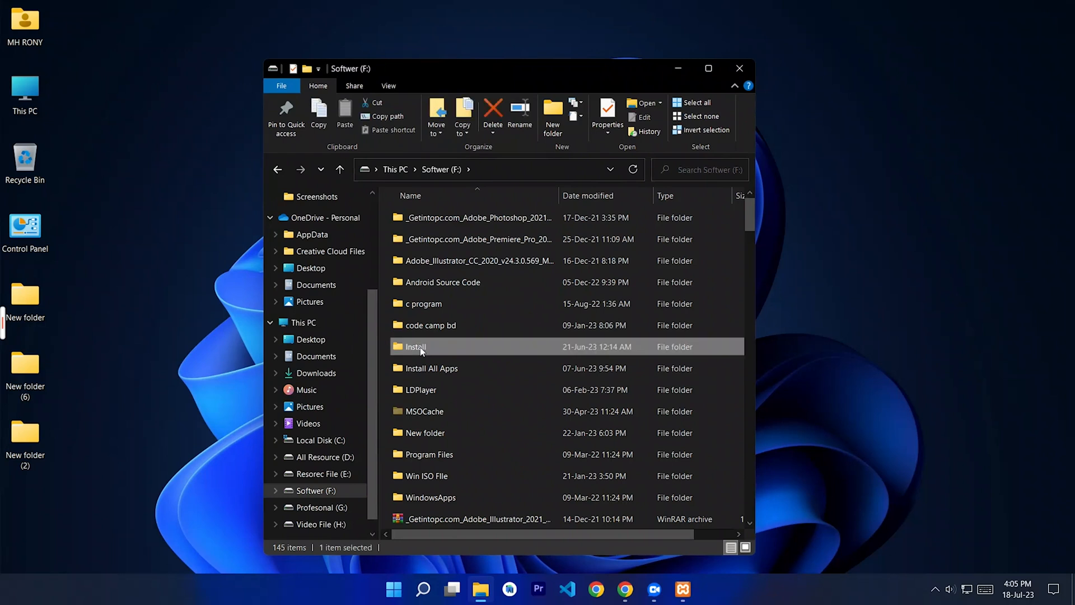
pyautogui.doubleClick(419, 346)
pyautogui.doubleClick(412, 268)
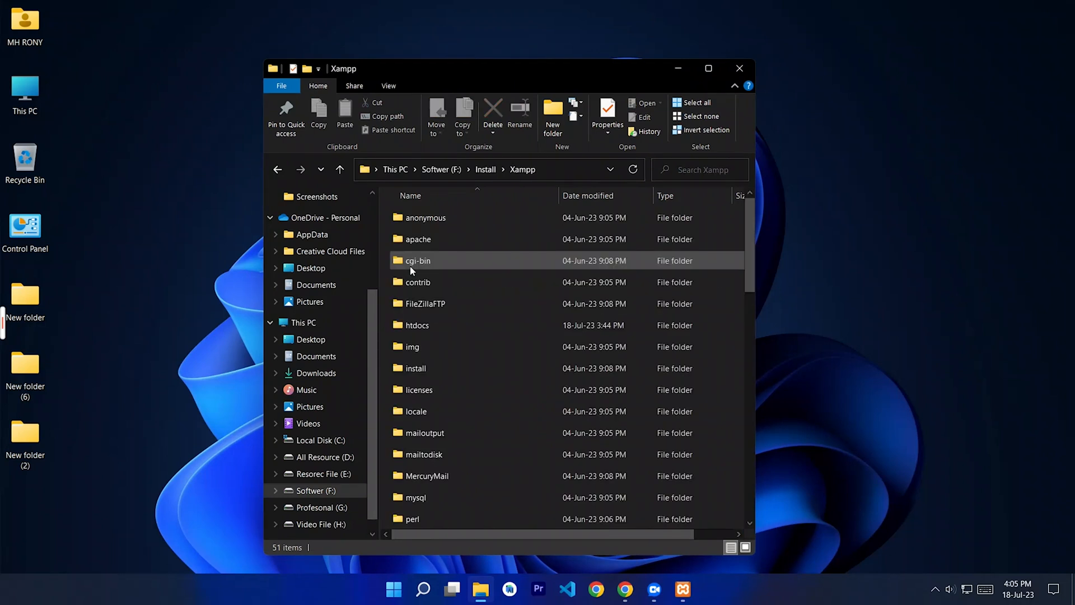
pyautogui.doubleClick(428, 328)
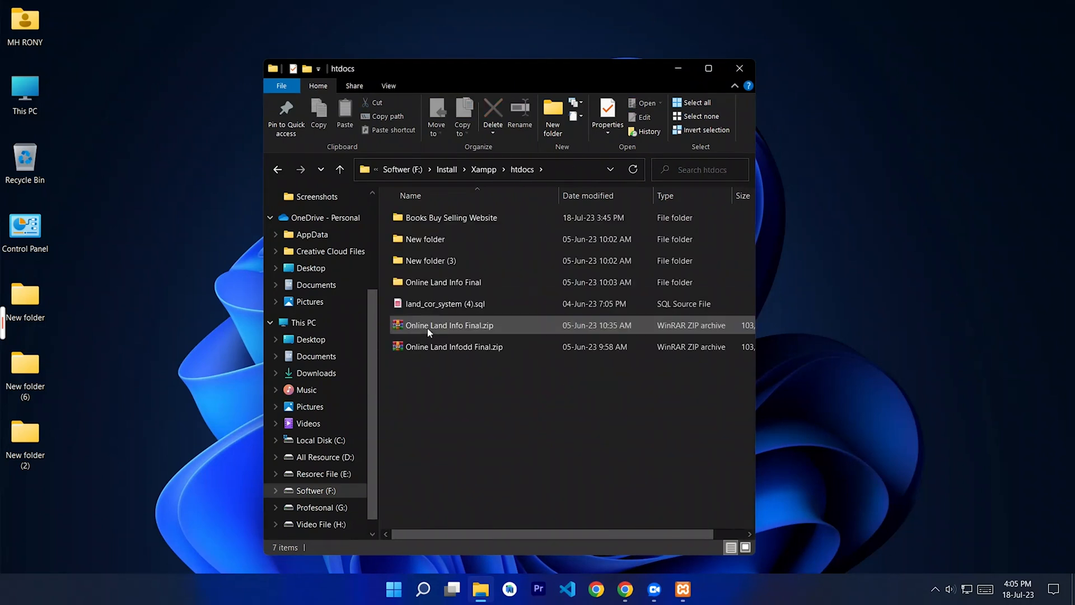
pyautogui.doubleClick(421, 223)
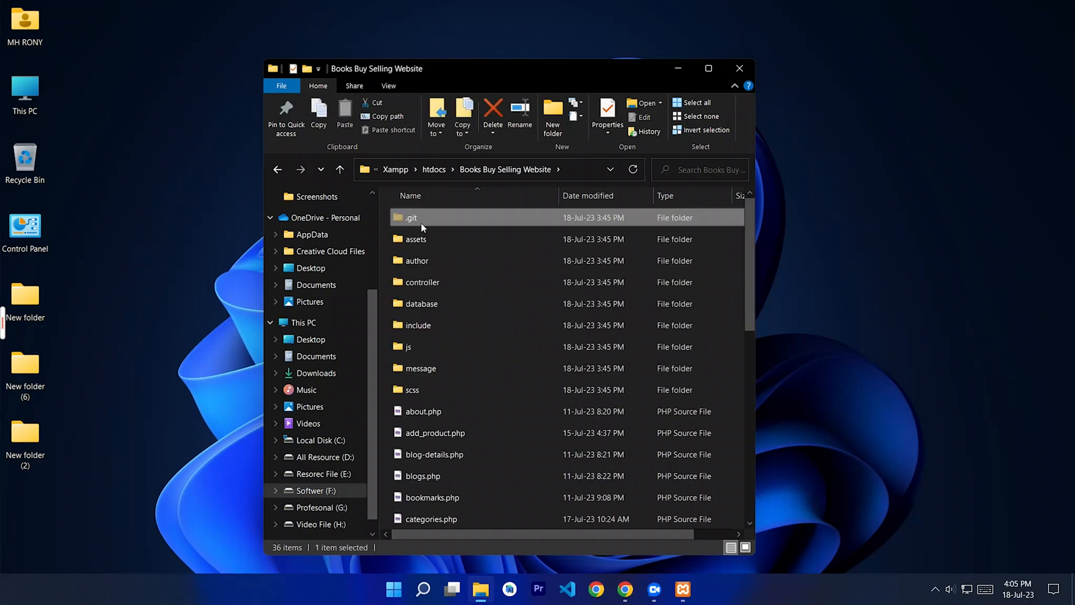
pyautogui.click(386, 271)
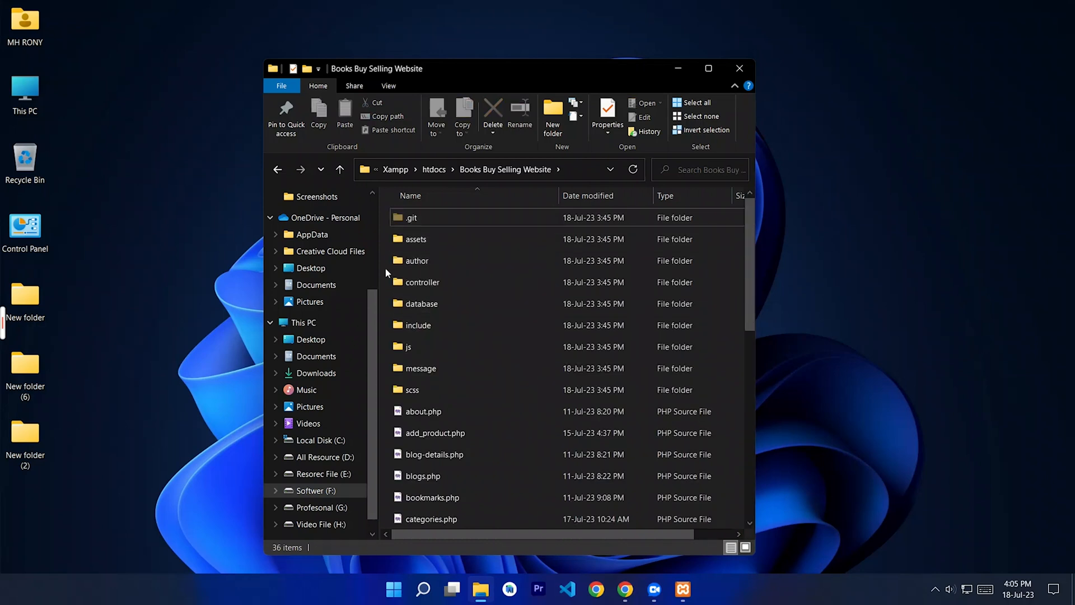
pyautogui.click(341, 171)
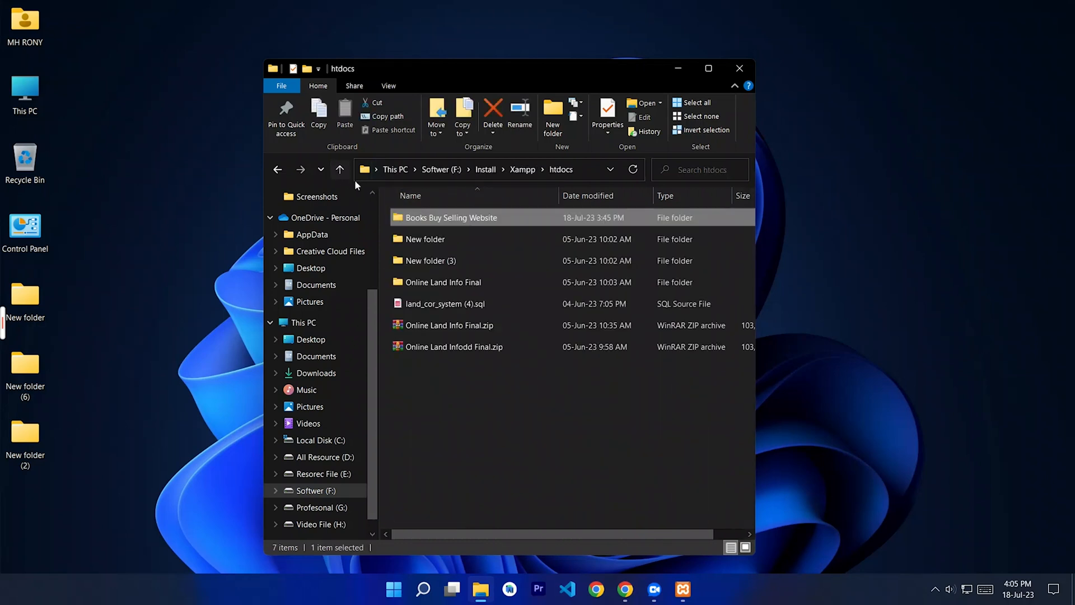
pyautogui.doubleClick(422, 218)
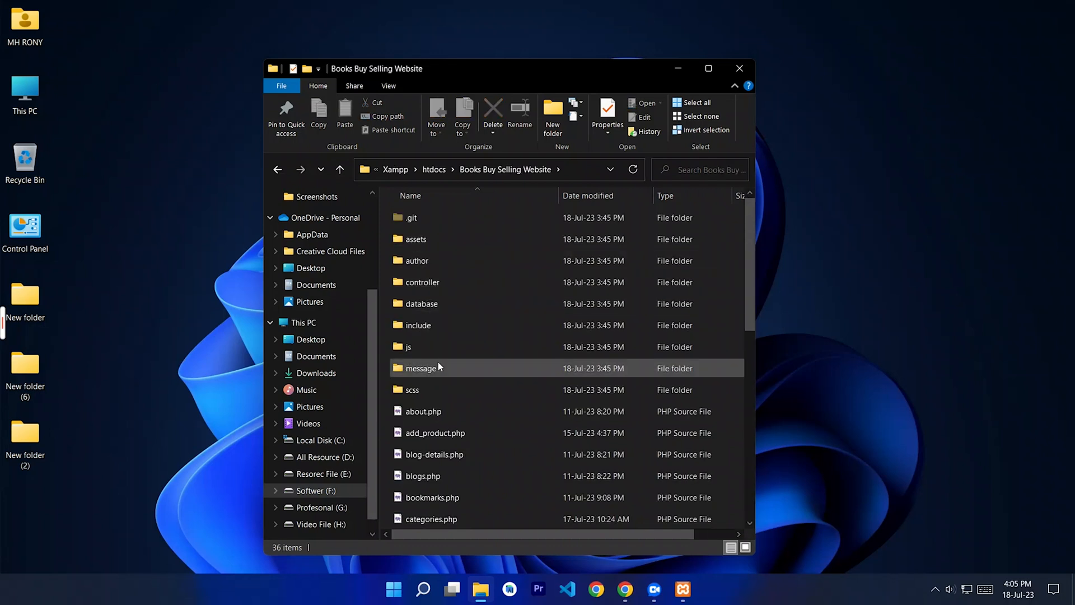
pyautogui.doubleClick(444, 303)
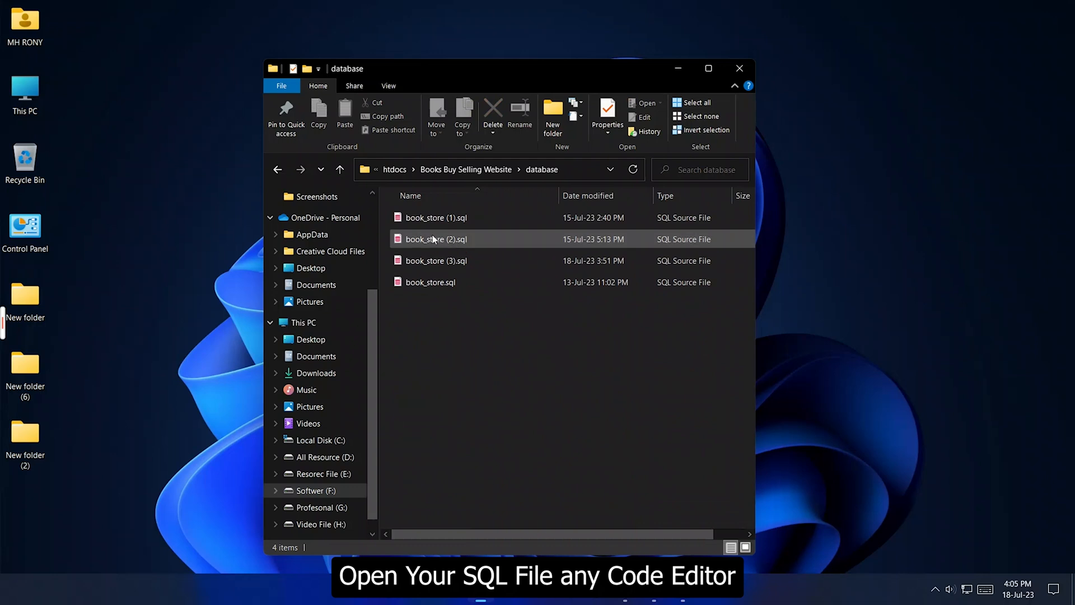
# - Open book_store (2).sql from the database folder in Visual Studio Code
pyautogui.click(446, 242)
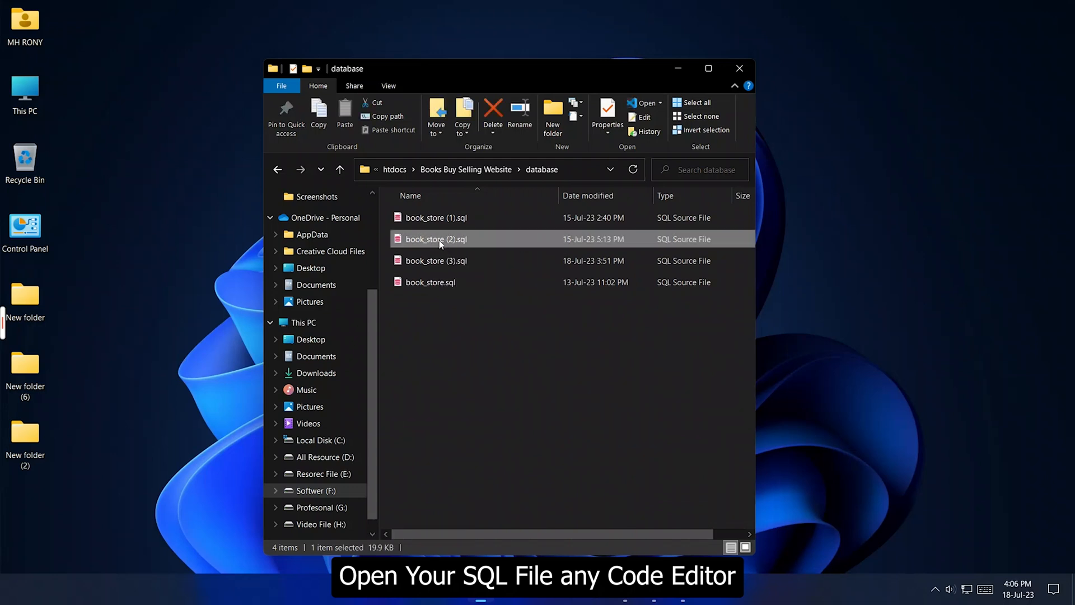
pyautogui.rightClick(439, 240)
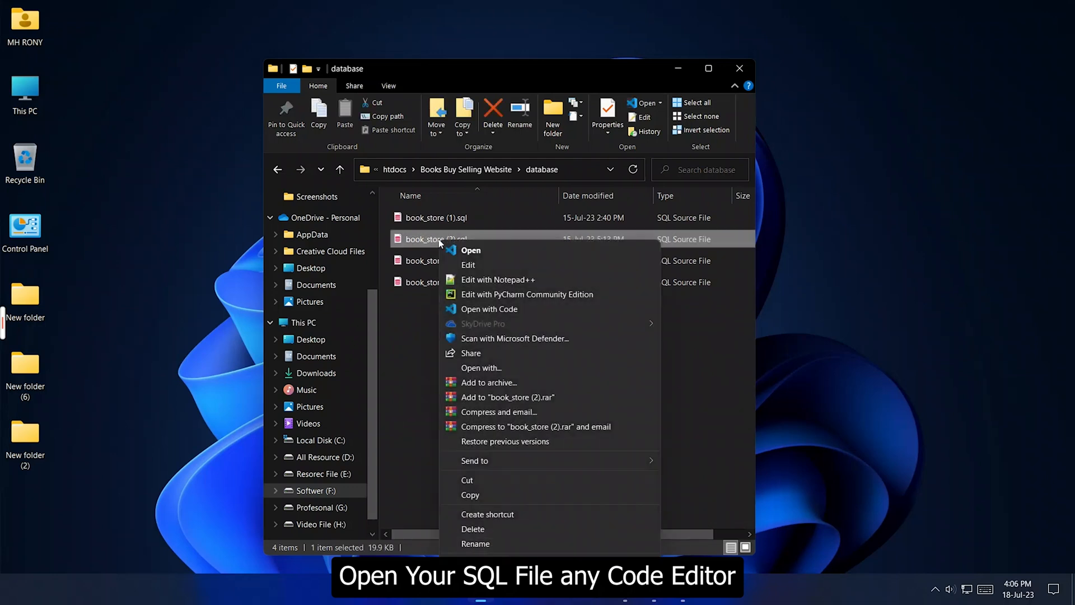
pyautogui.click(495, 308)
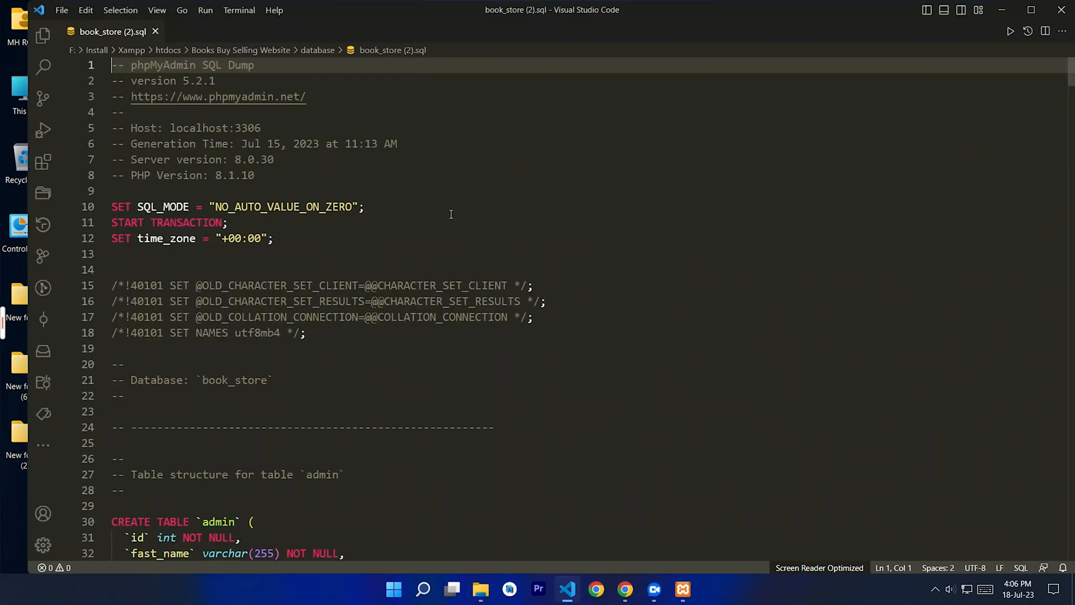
# - Search the SQL file for the copied collation name utf8mb4_0900_ai_ci with find and replace, and look through its occurrences
pyautogui.click(451, 214)
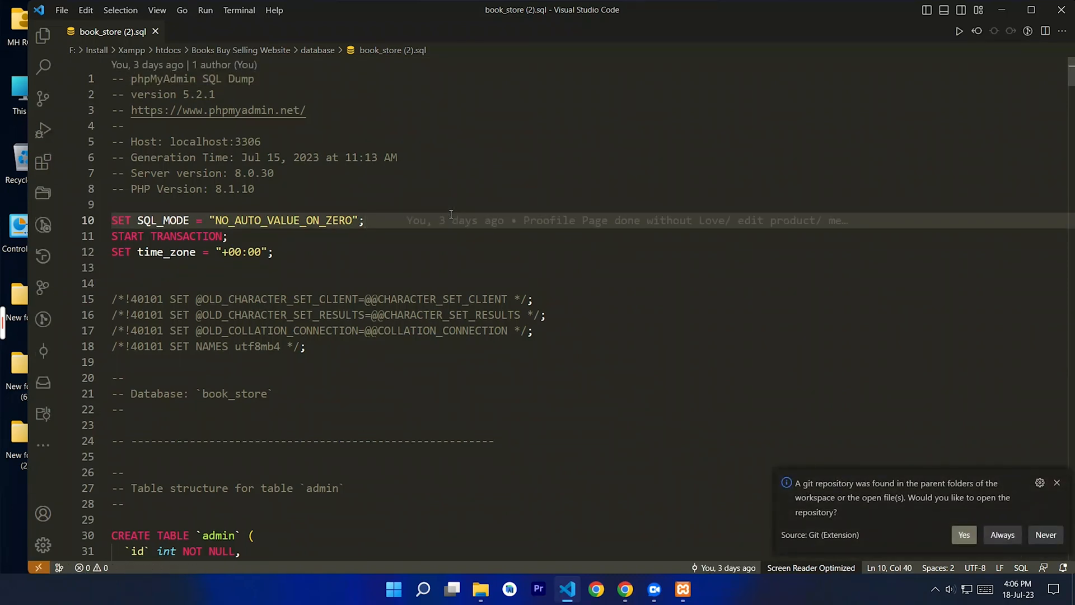
pyautogui.hotkey('ctrl', 'h')
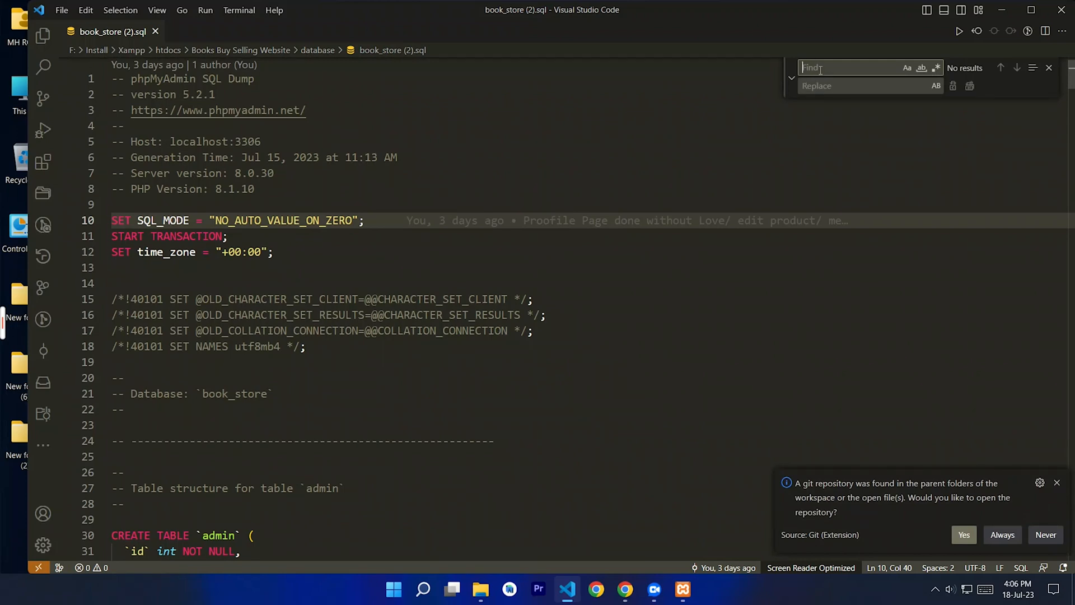
pyautogui.hotkey('ctrl', 'v')
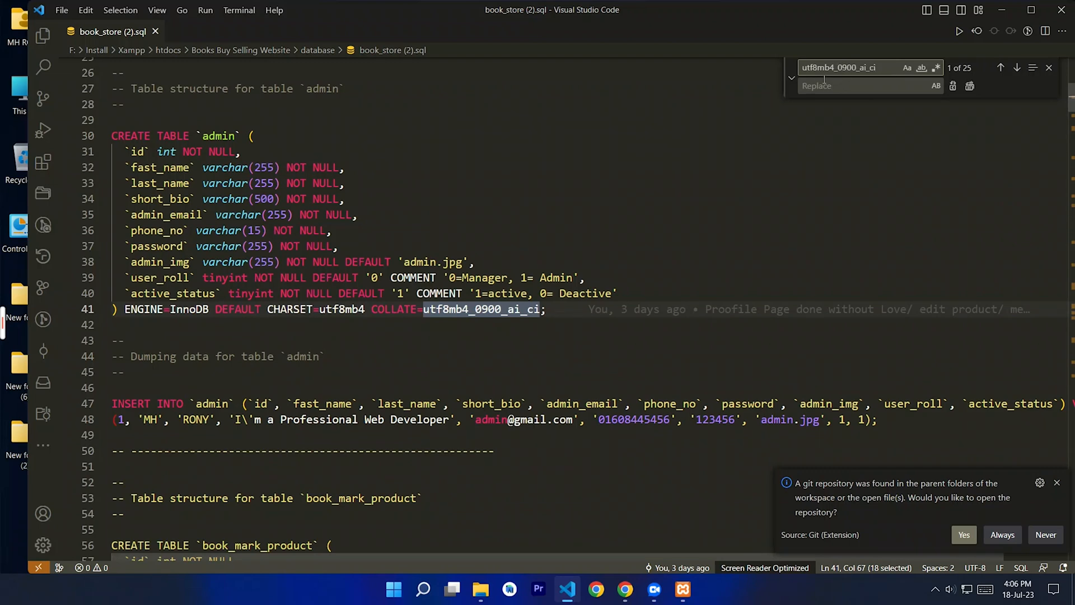
pyautogui.click(826, 85)
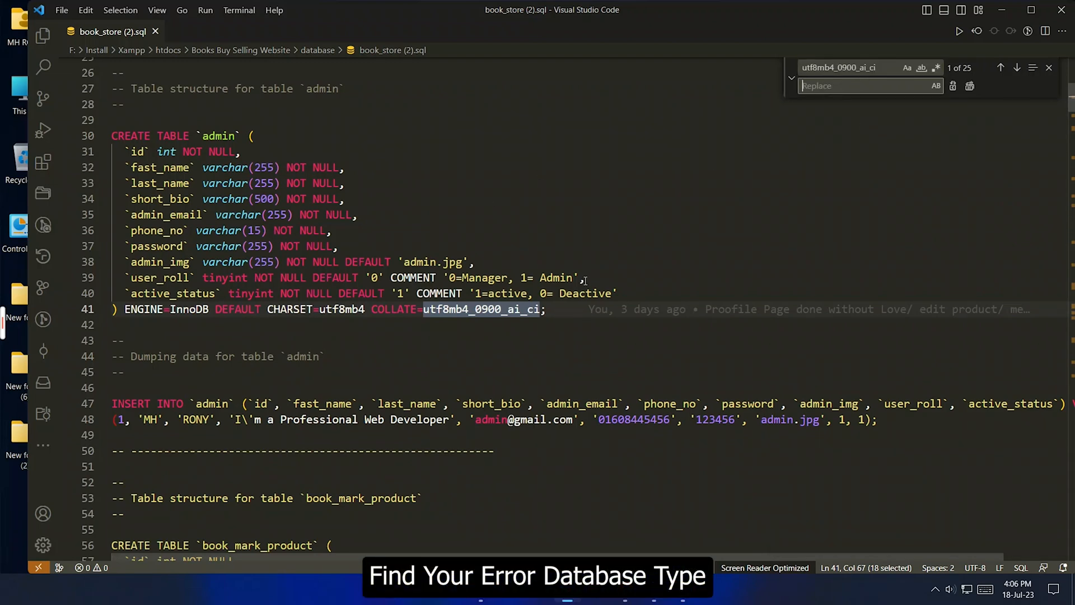
pyautogui.scroll(-4, 557, 418)
pyautogui.scroll(-1, 557, 418)
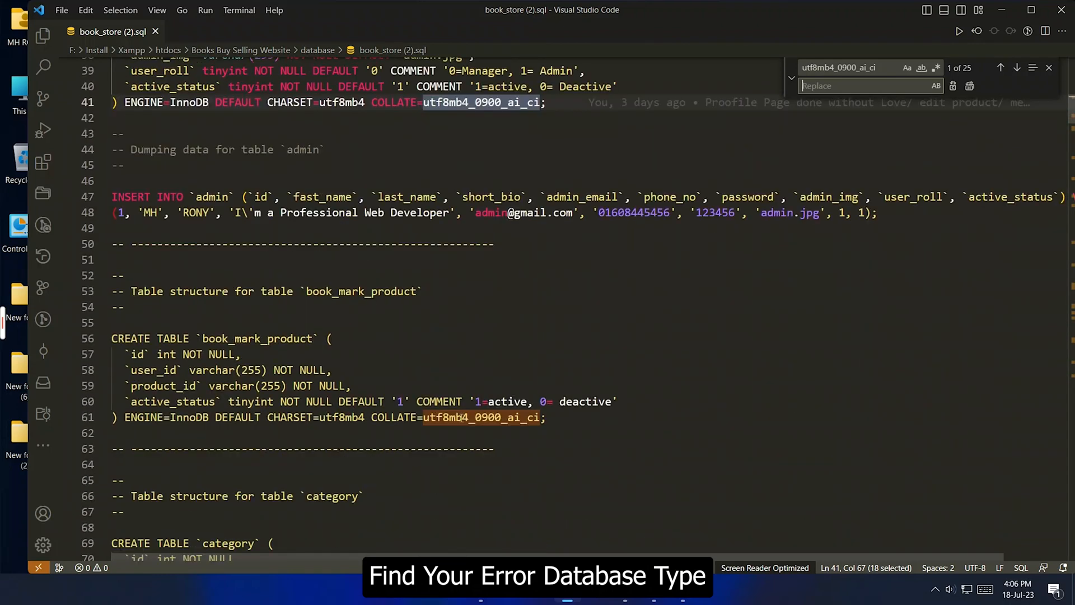
pyautogui.scroll(-8, 489, 418)
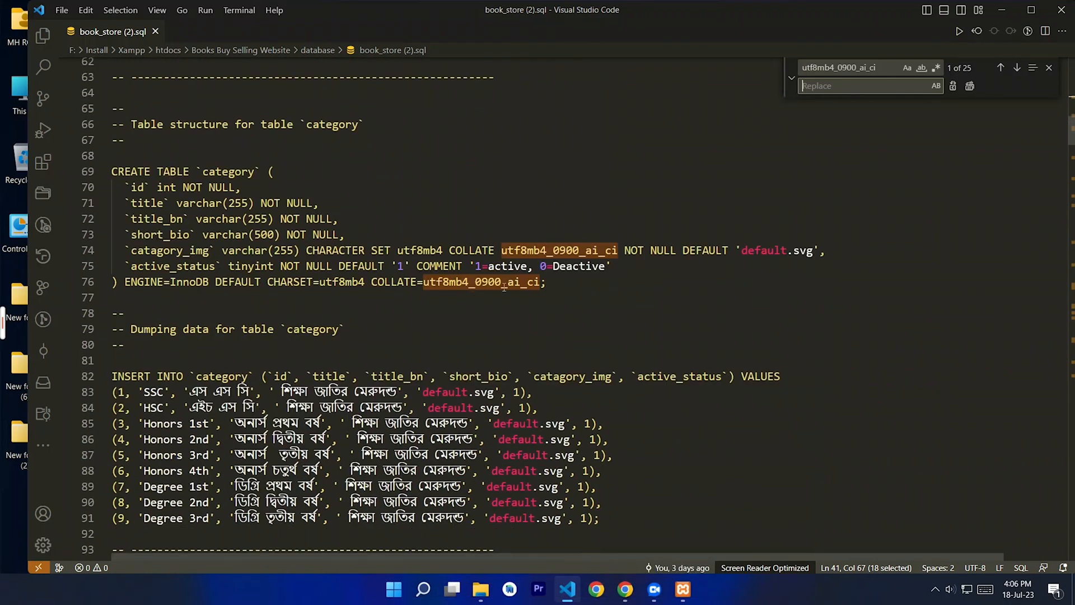
pyautogui.scroll(-3, 571, 420)
pyautogui.scroll(-9, 411, 494)
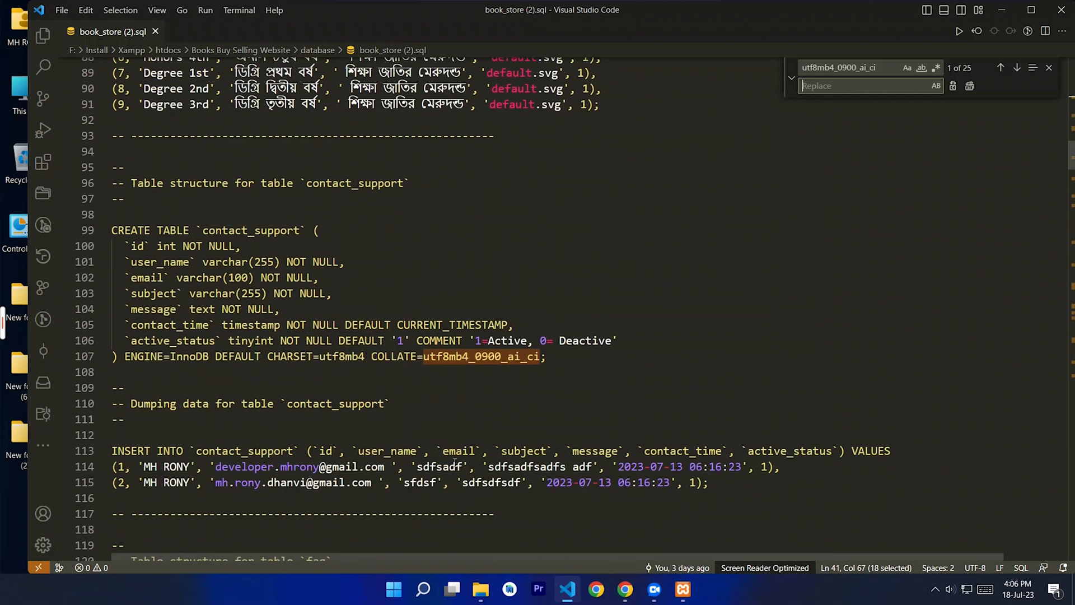
pyautogui.click(915, 84)
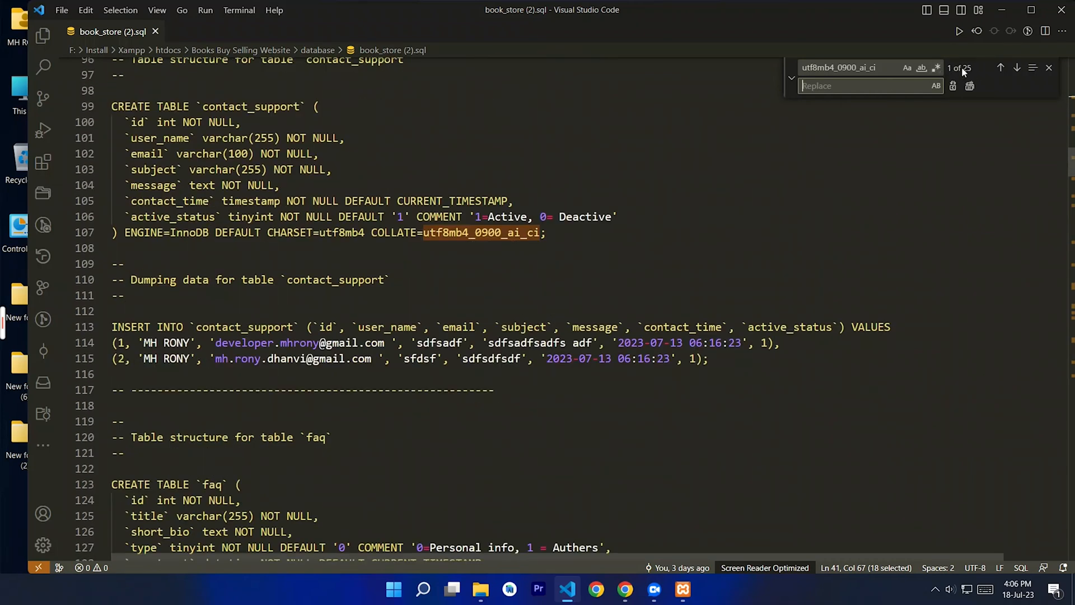
# - Switch to phpMyAdmin in Chrome and copy the online_buy database's collation name utf8mb4_general_ci from the server's database list
pyautogui.click(1001, 11)
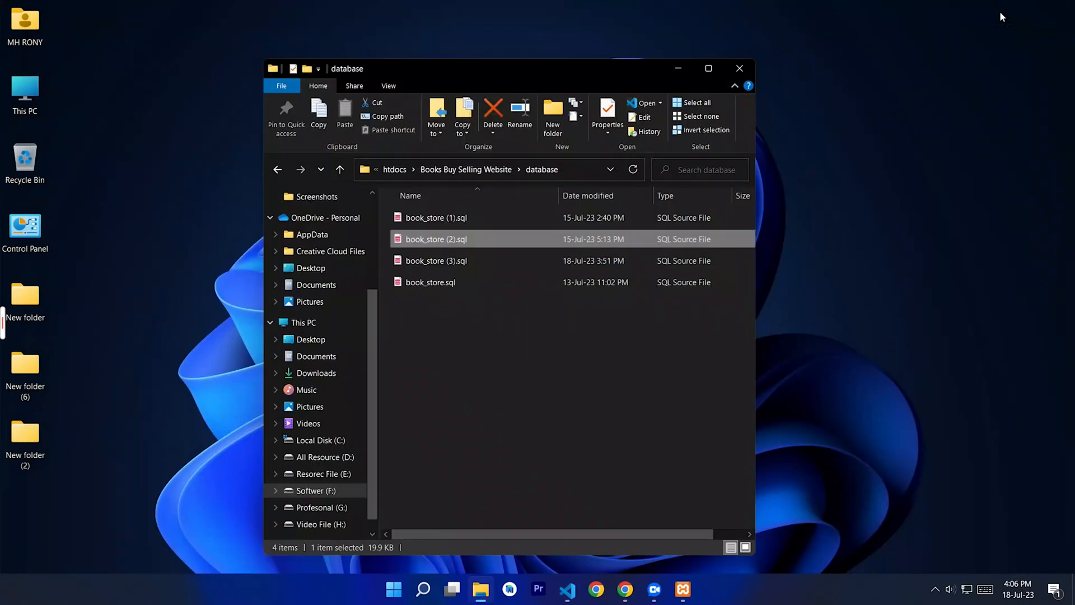
pyautogui.click(618, 591)
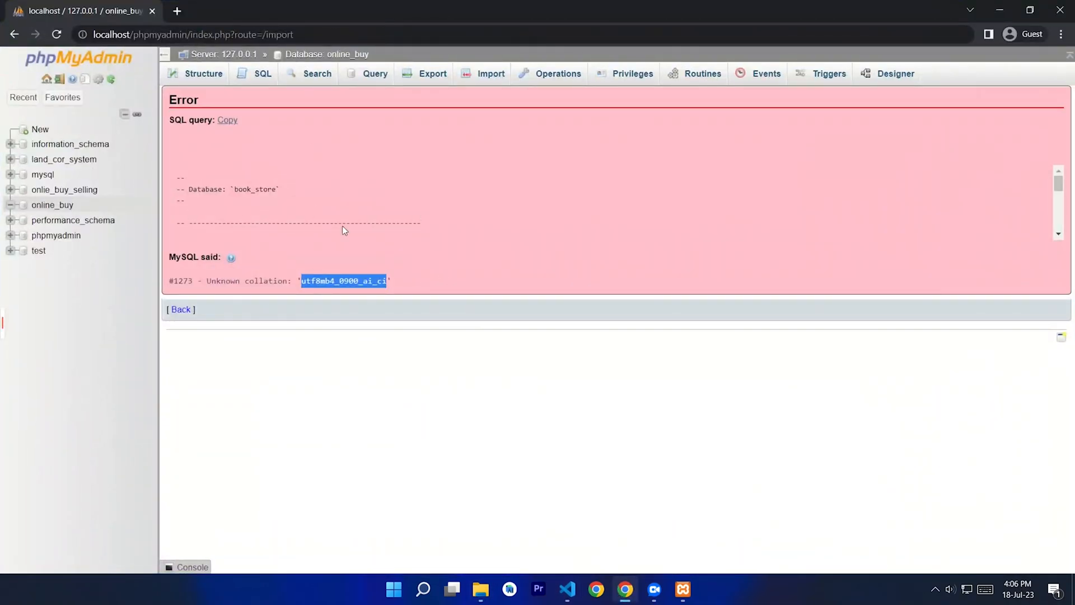
pyautogui.click(45, 79)
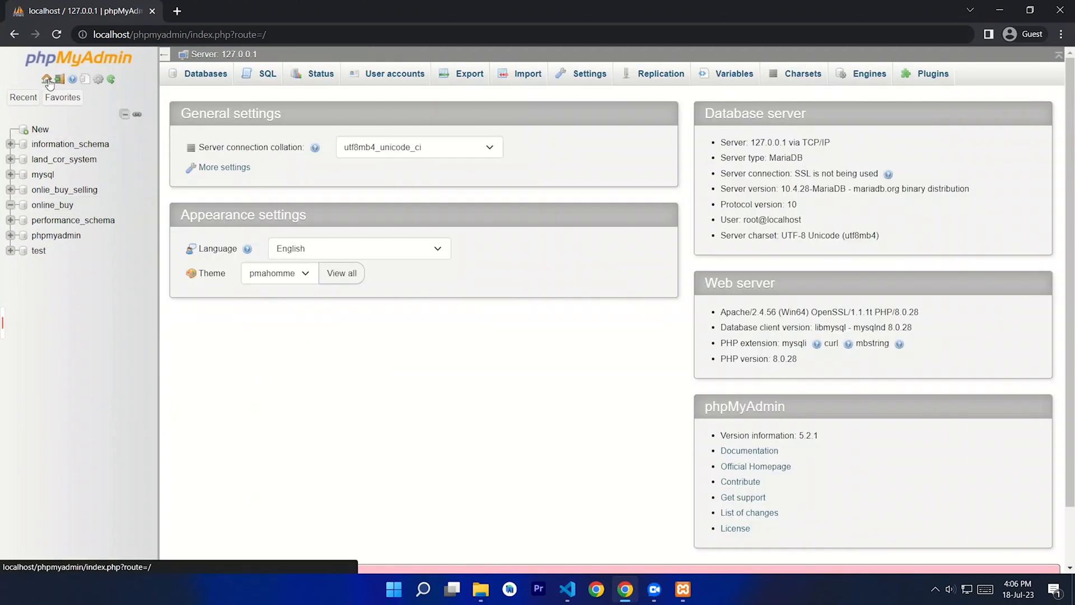
pyautogui.click(193, 75)
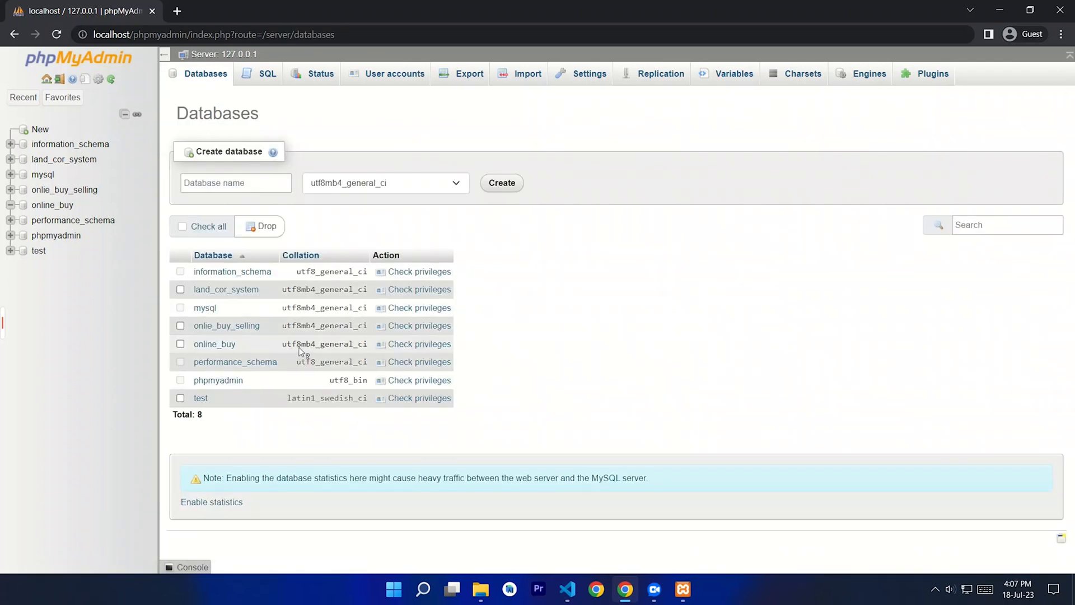
pyautogui.moveTo(282, 345); pyautogui.dragTo(367, 350)
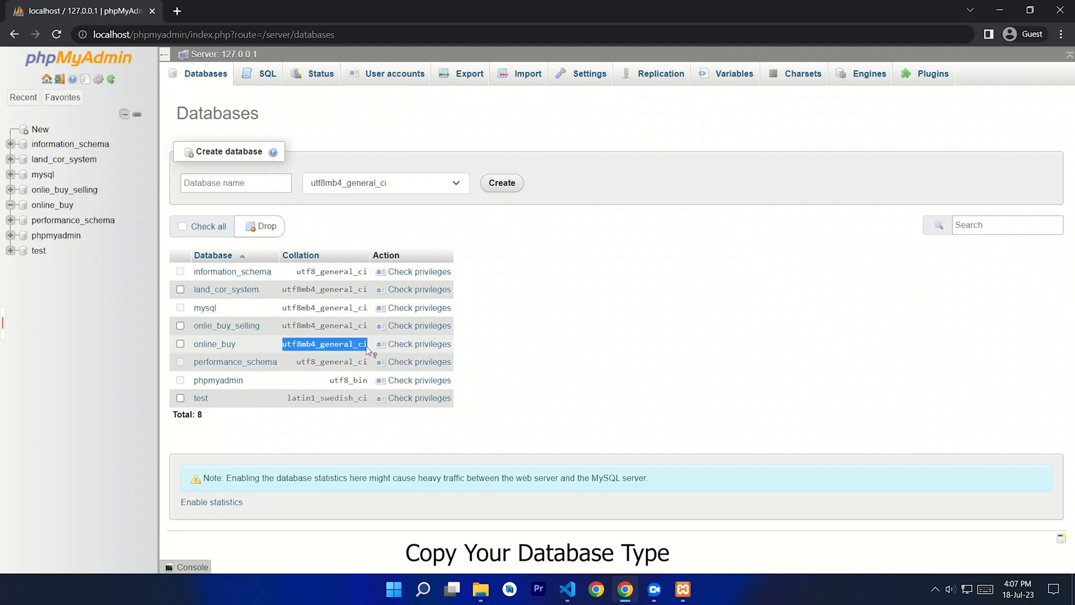
pyautogui.rightClick(331, 344)
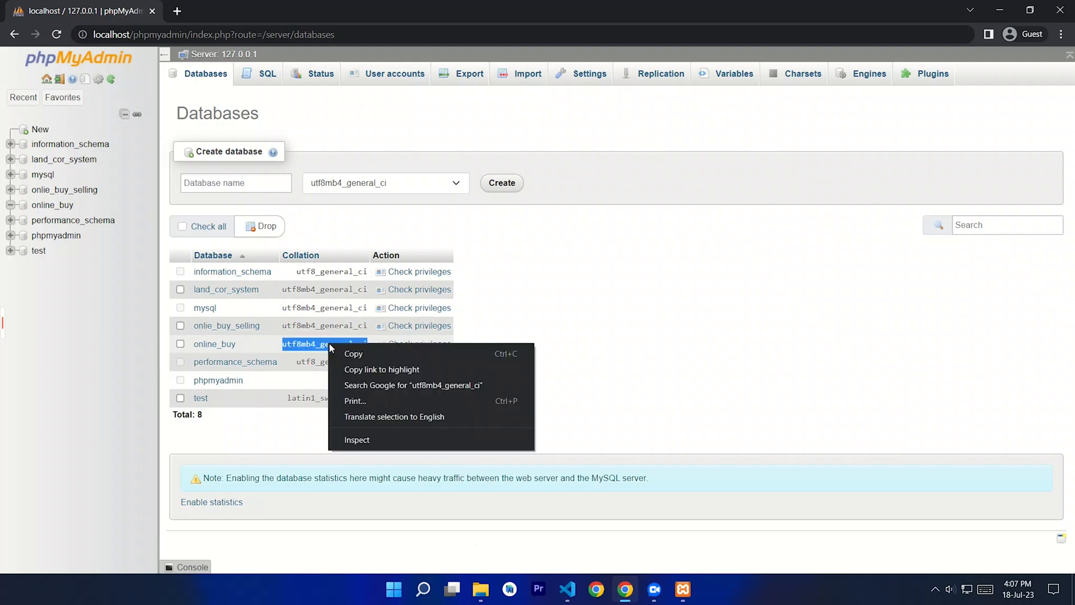
pyautogui.click(355, 355)
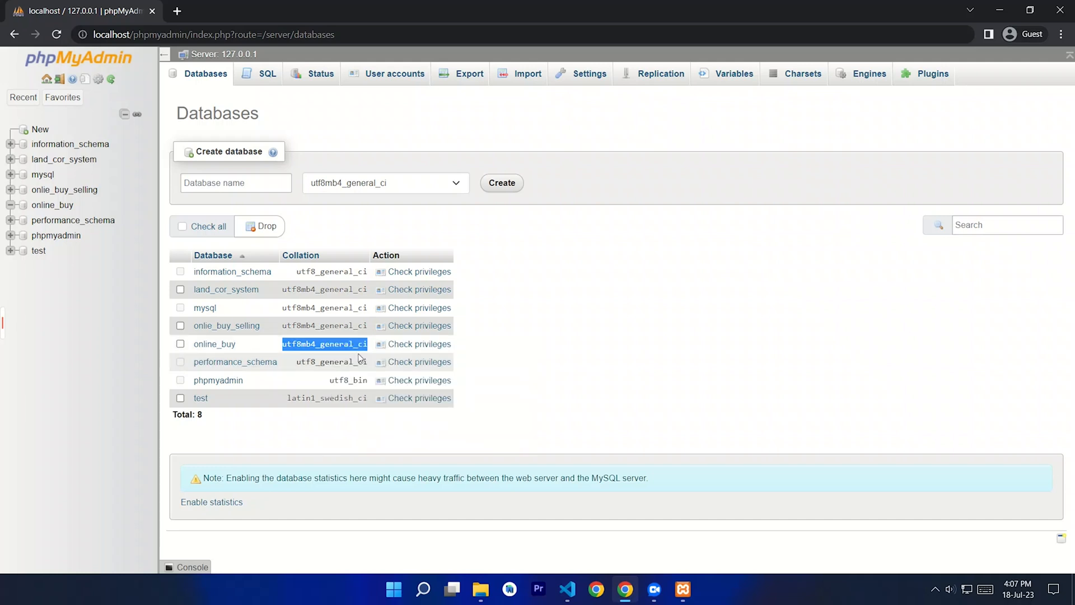
# - Switch to book_store (2).sql in Visual Studio Code and enter the copied utf8mb4_general_ci as the replacement text for utf8mb4_0900_ai_ci
pyautogui.click(998, 11)
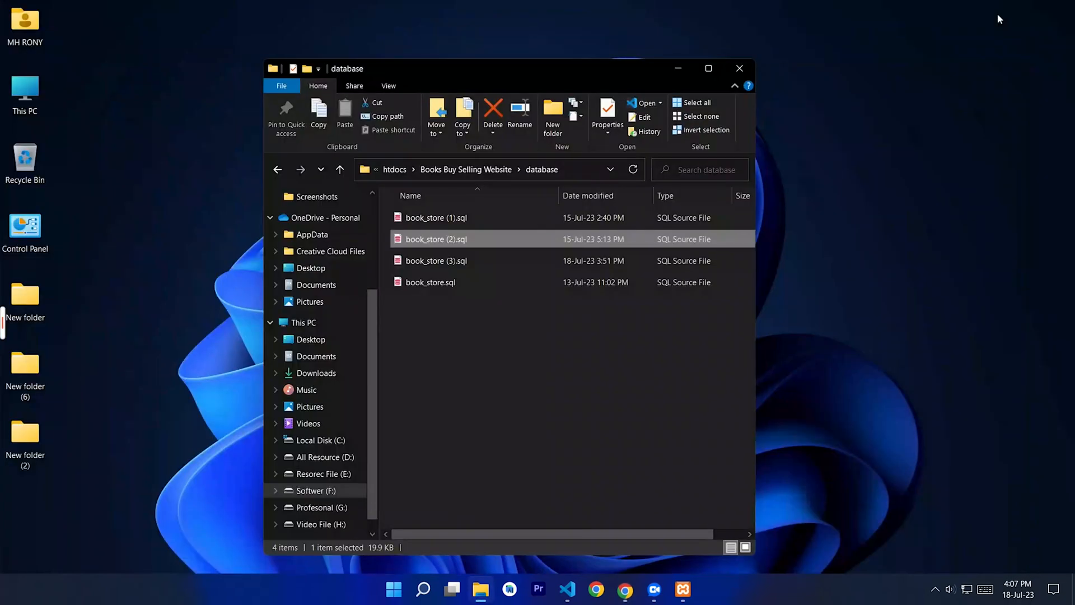
pyautogui.click(568, 589)
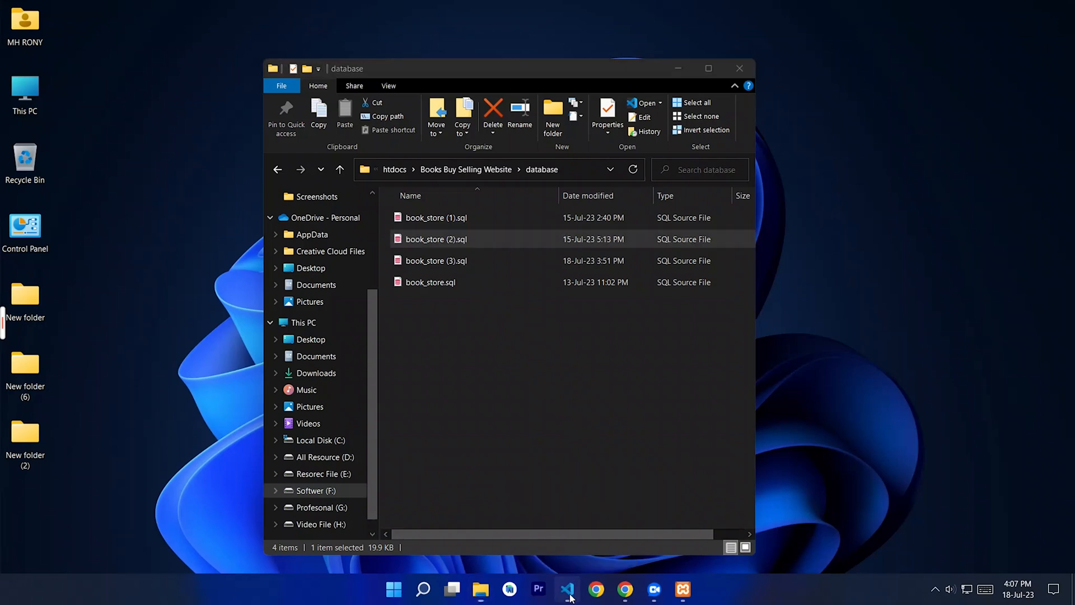
pyautogui.hotkey('ctrl', 'f')
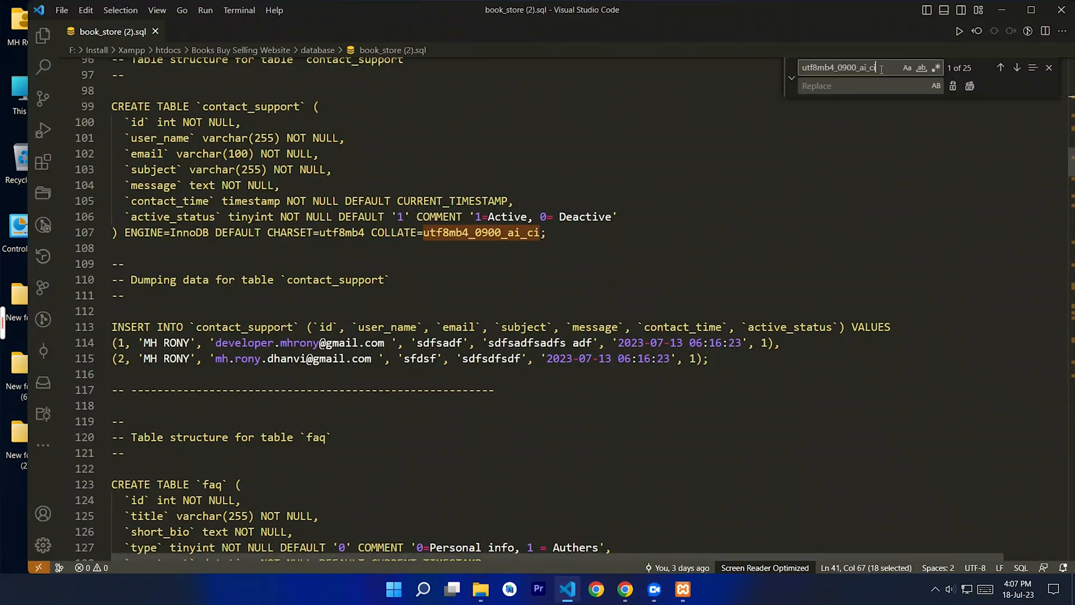
pyautogui.click(833, 86)
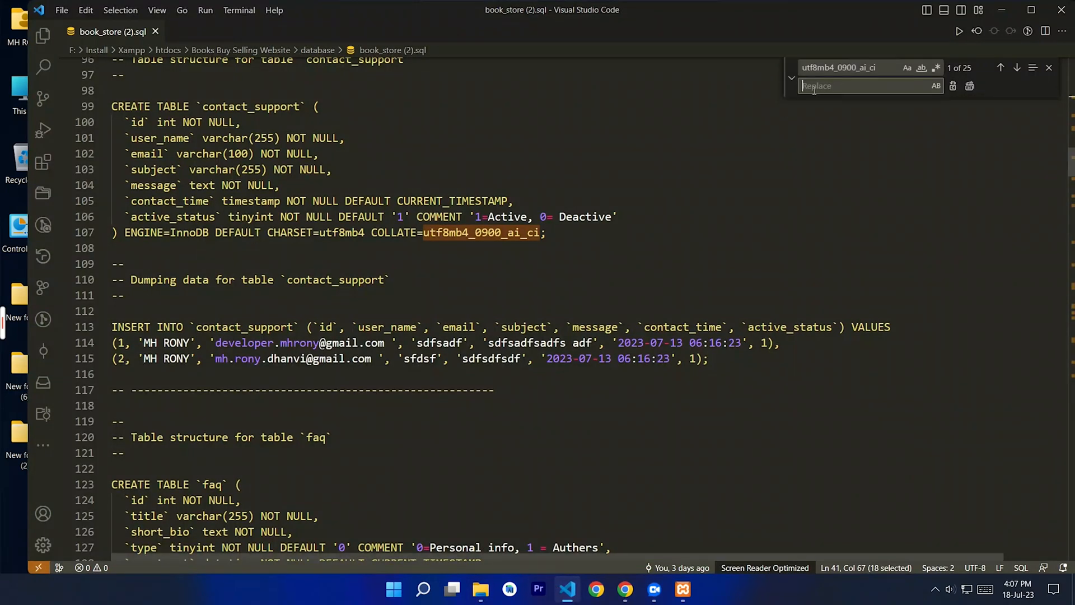
pyautogui.hotkey('ctrl', 'v')
# - Replace every occurrence of utf8mb4_0900_ai_ci in the SQL file with utf8mb4_general_ci, one at a time, and check a replaced collation
pyautogui.press('Return')
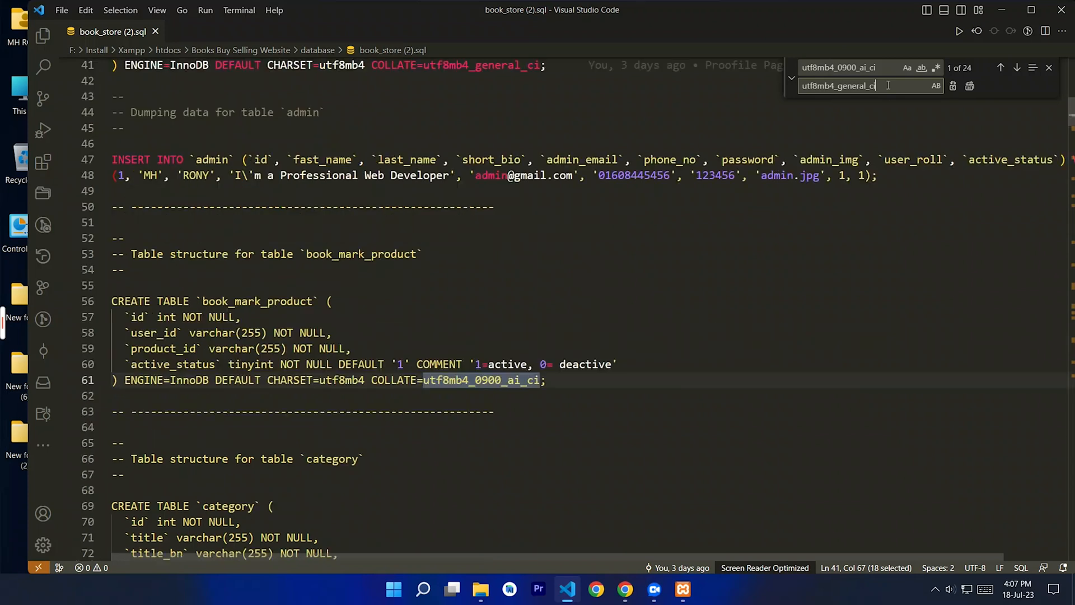
pyautogui.press('Return')
pyautogui.press('Return')
pyautogui.press('Return')
pyautogui.press('Return')
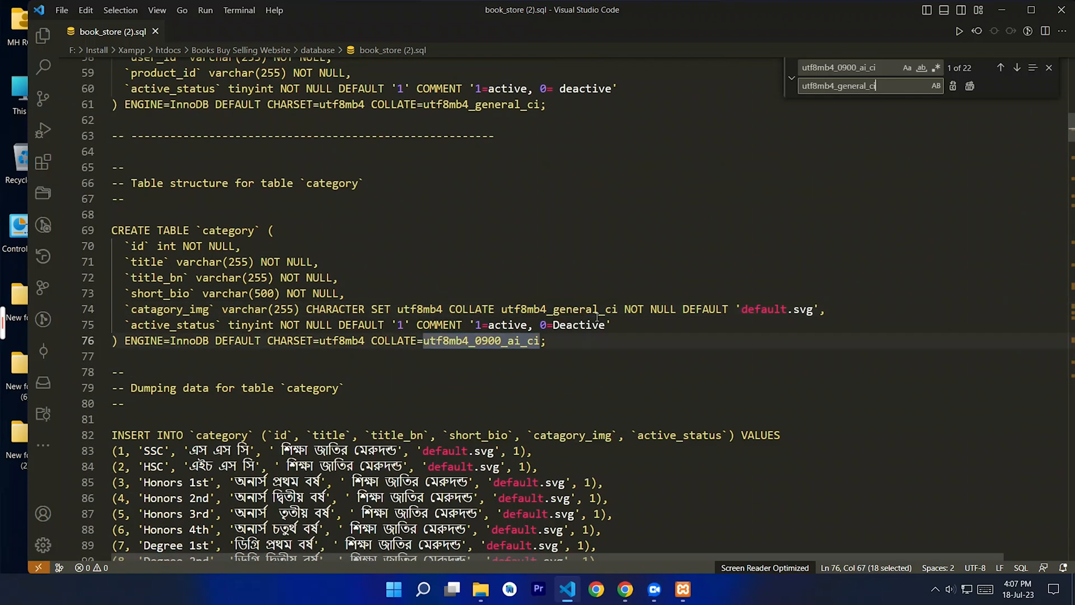
pyautogui.press('Return')
pyautogui.press('Return')
pyautogui.press('Return')
pyautogui.press('Return')
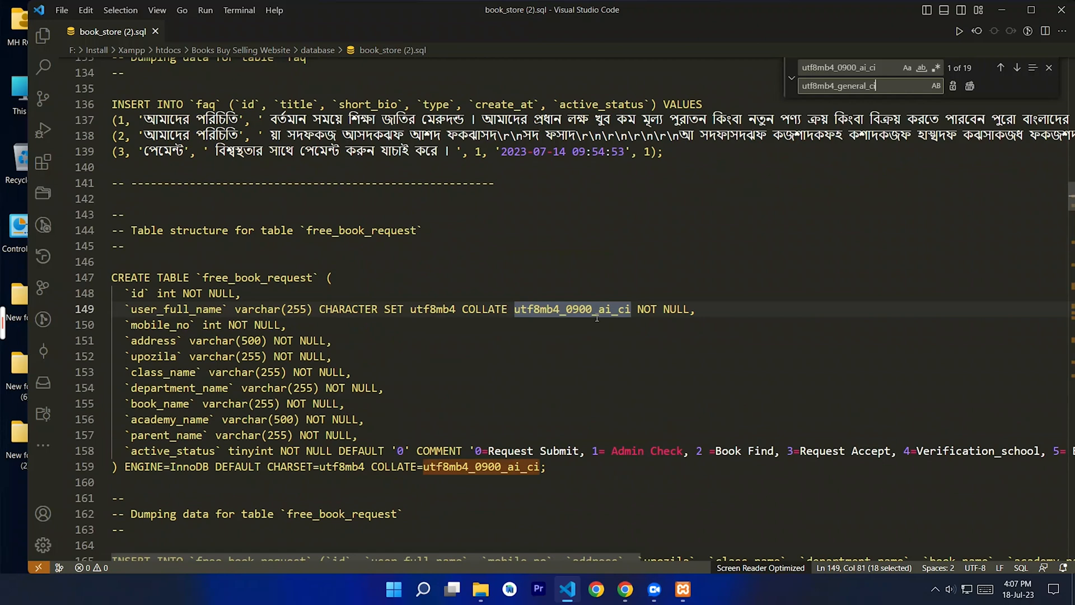
pyautogui.press('Return')
pyautogui.press('Return')
pyautogui.press('Return')
pyautogui.press('Return')
pyautogui.press('Return')
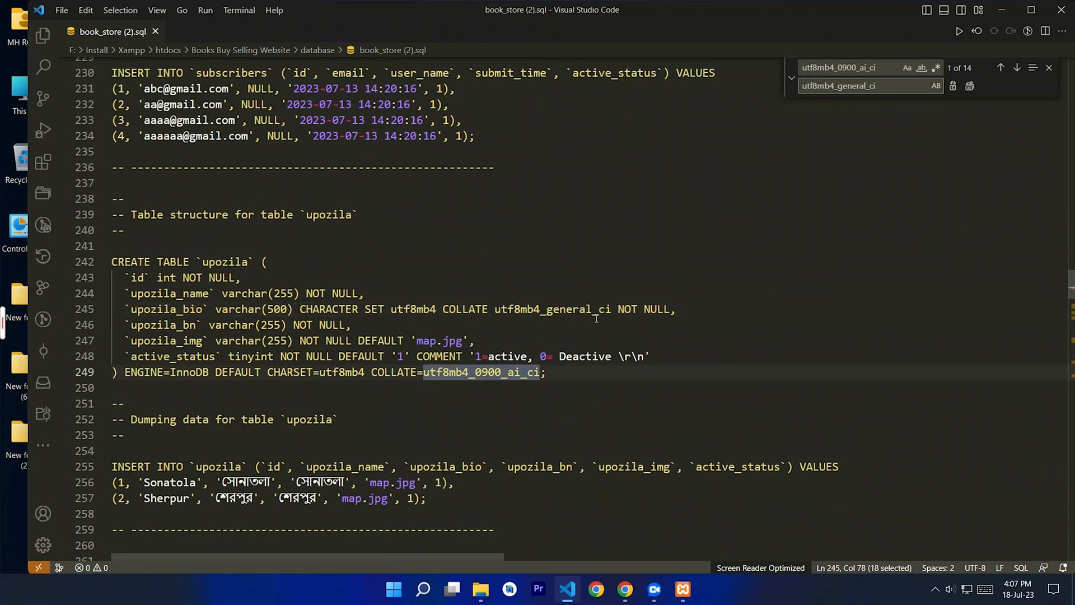
pyautogui.press('Return')
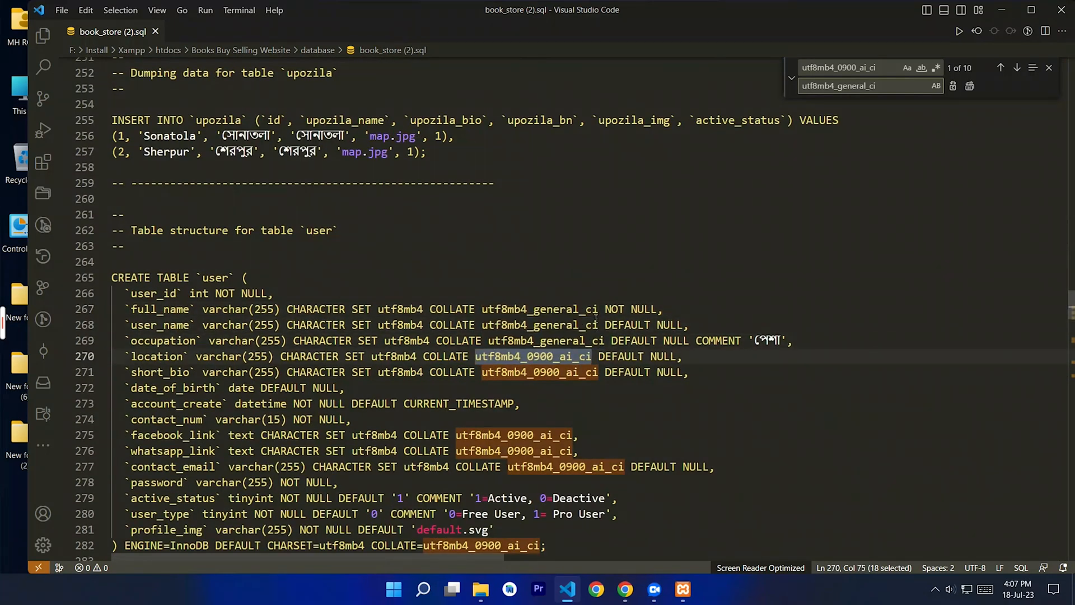
pyautogui.press('Return')
pyautogui.press('Return')
pyautogui.press('Return')
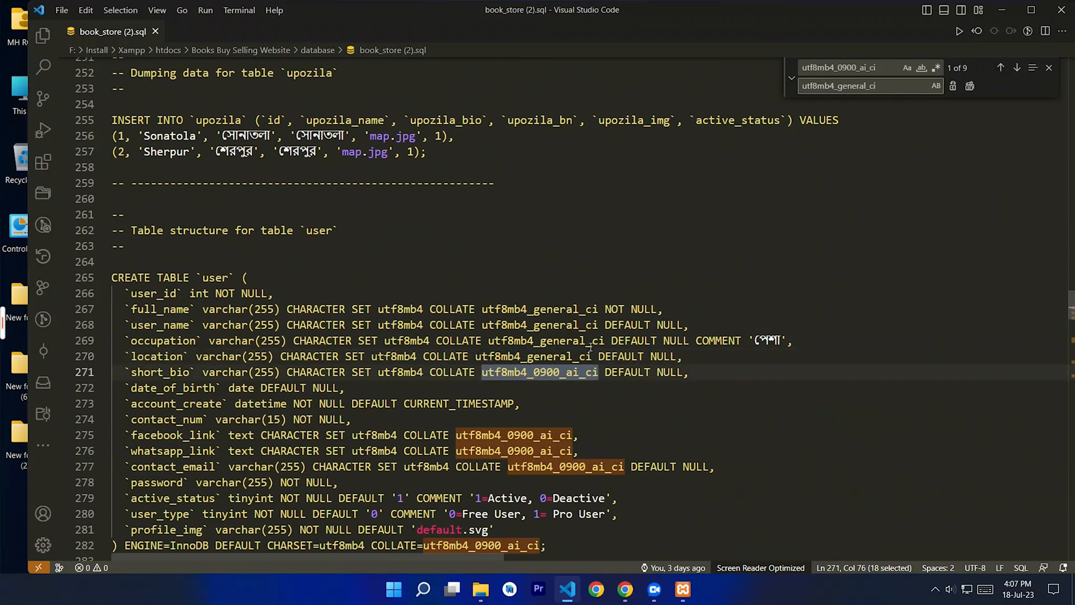
pyautogui.press('Return')
pyautogui.press('Return')
pyautogui.press('Return')
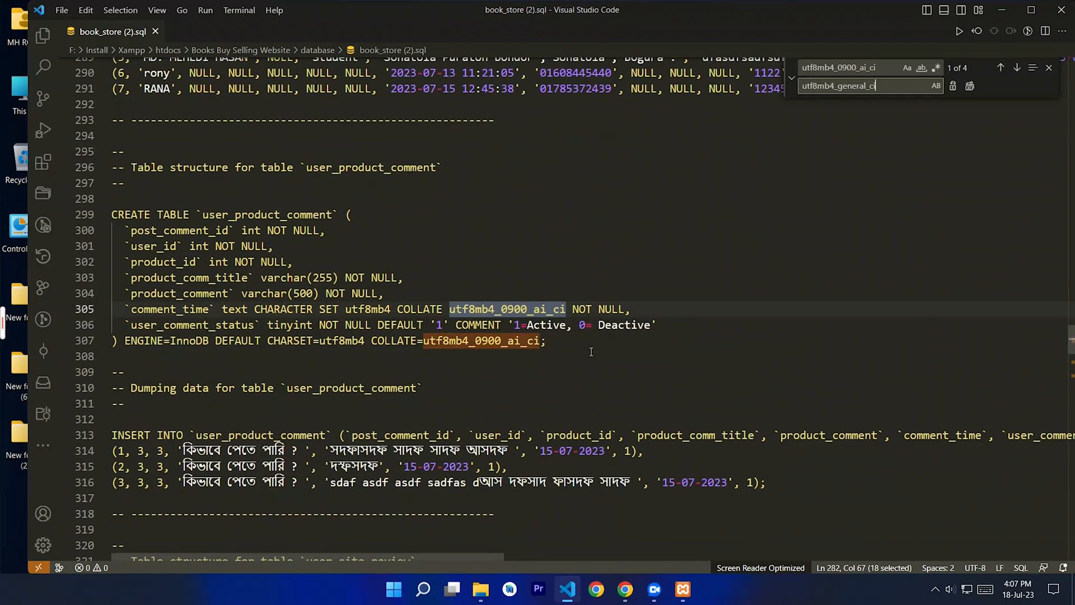
pyautogui.press('Return')
pyautogui.press('Return')
pyautogui.press('Return')
pyautogui.press('Return')
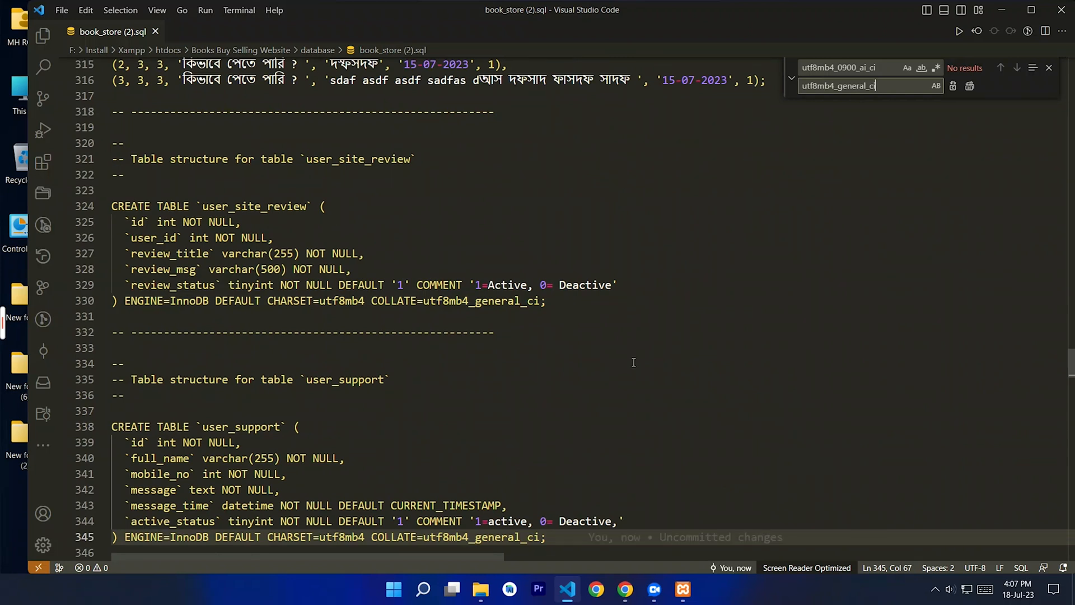
pyautogui.moveTo(425, 302); pyautogui.dragTo(547, 301)
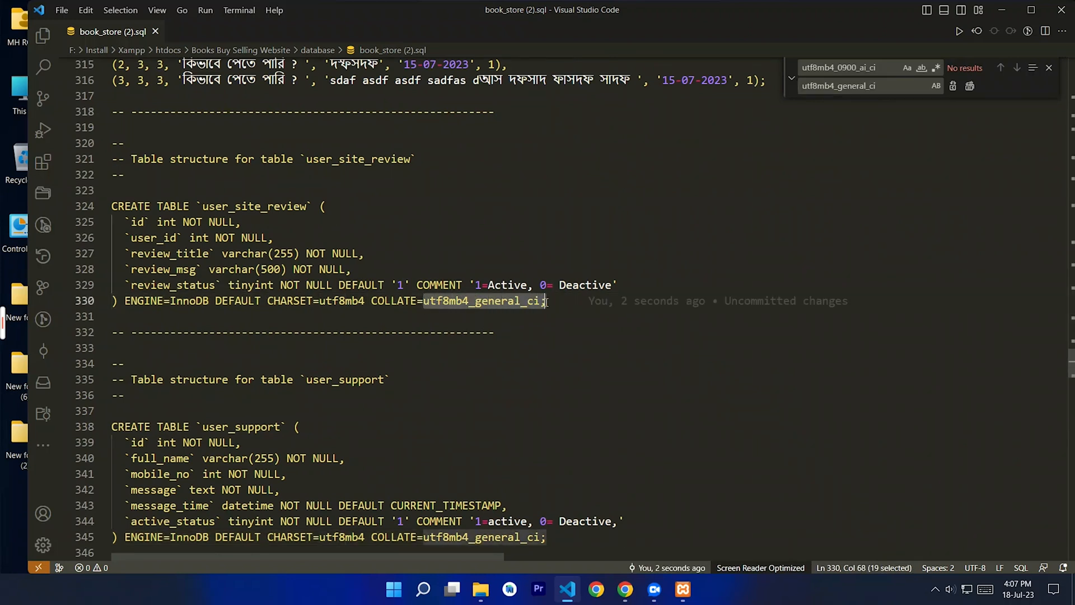
pyautogui.click(617, 365)
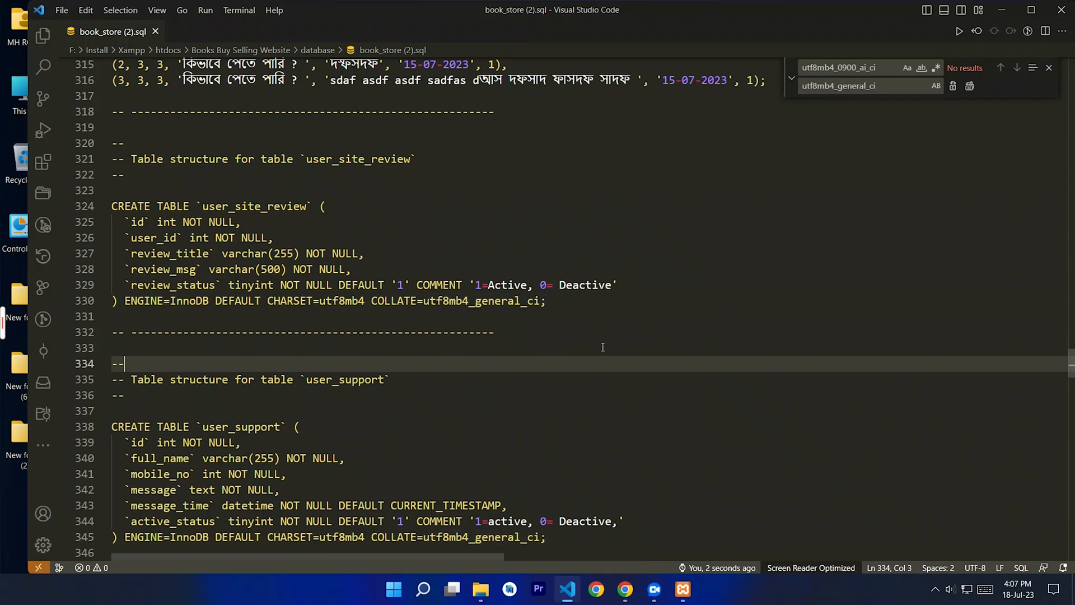
# - Save book_store (2).sql and close Visual Studio Code
pyautogui.click(66, 14)
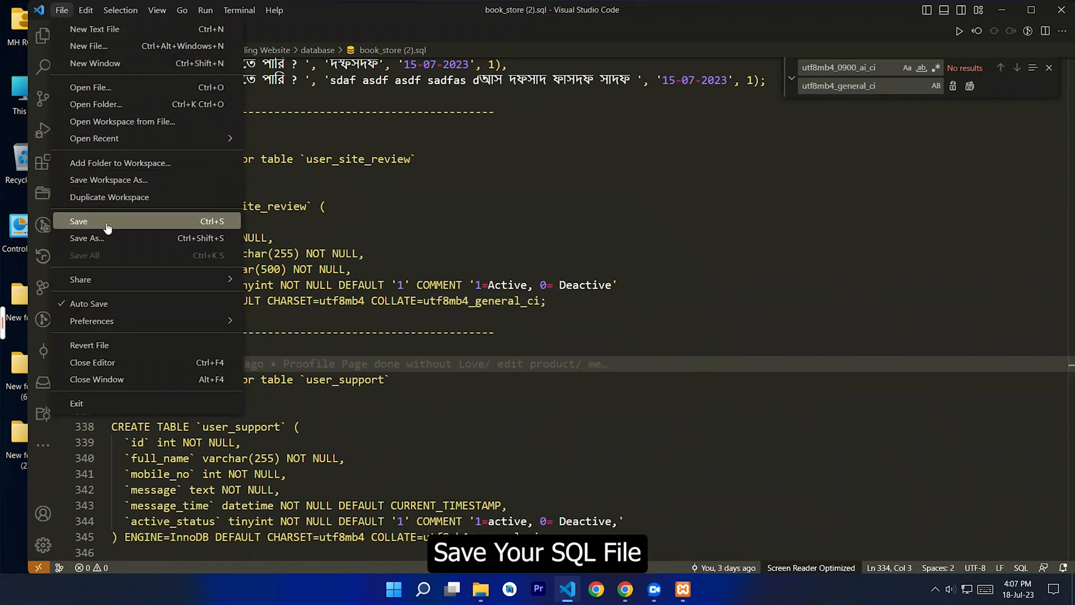
pyautogui.click(79, 222)
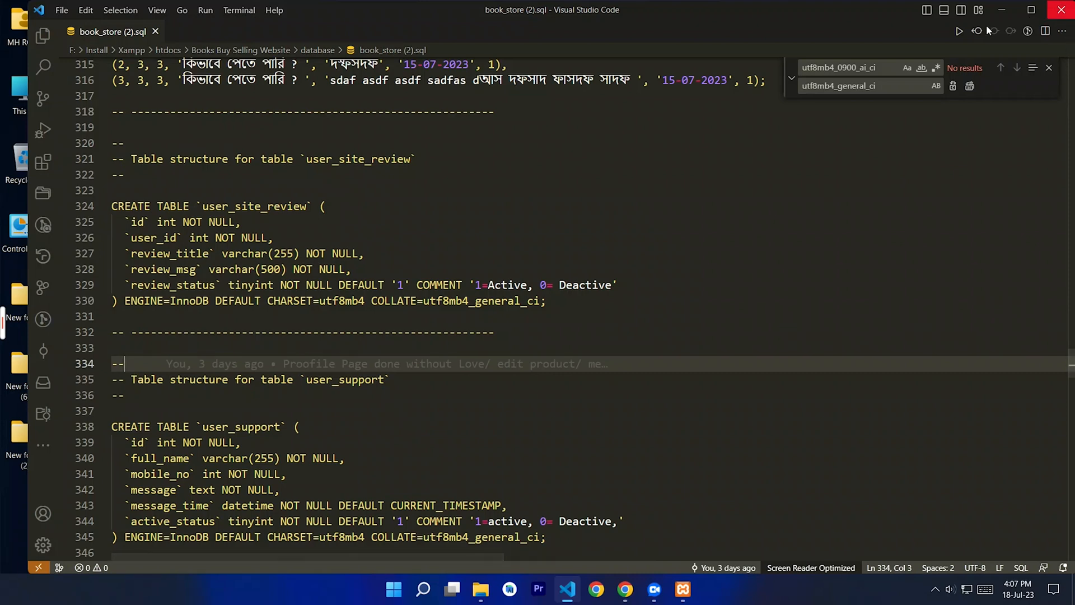
pyautogui.click(1060, 13)
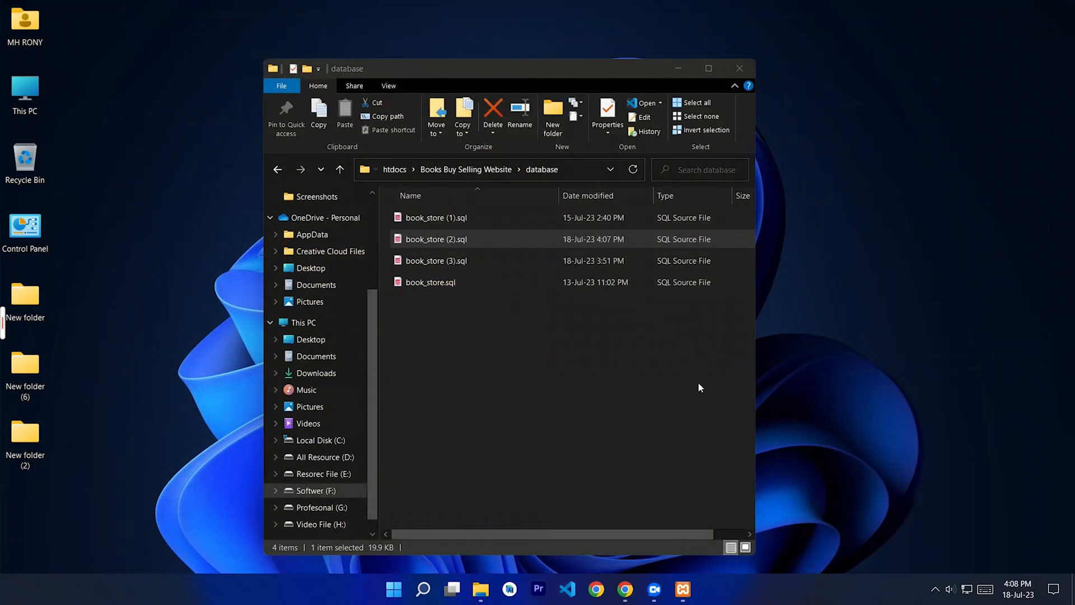
# - Switch to phpMyAdmin in Chrome and open the import page of the online_buy database
pyautogui.click(625, 589)
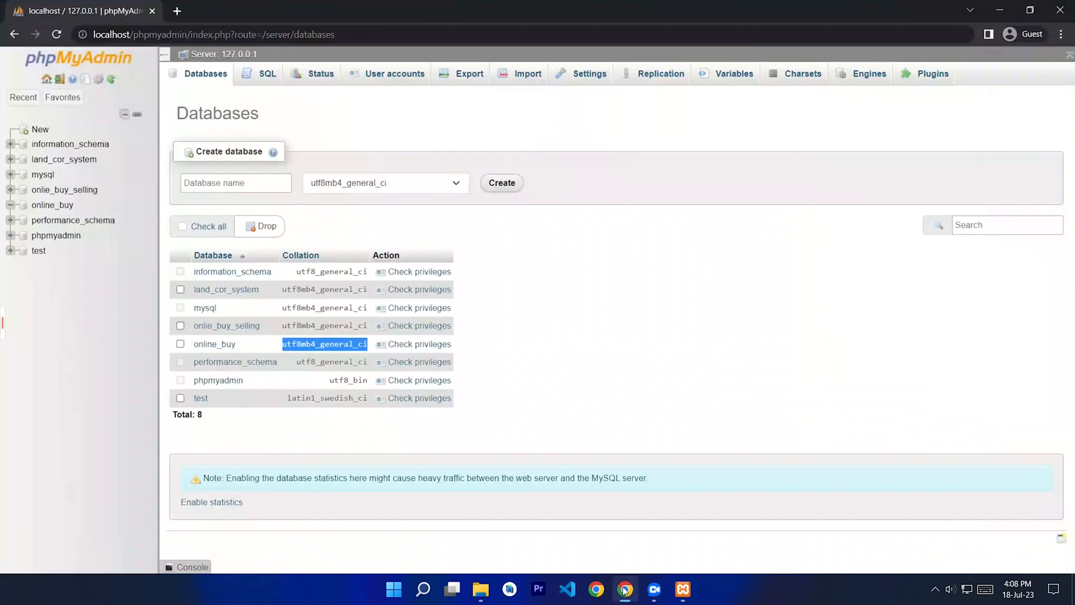
pyautogui.click(213, 345)
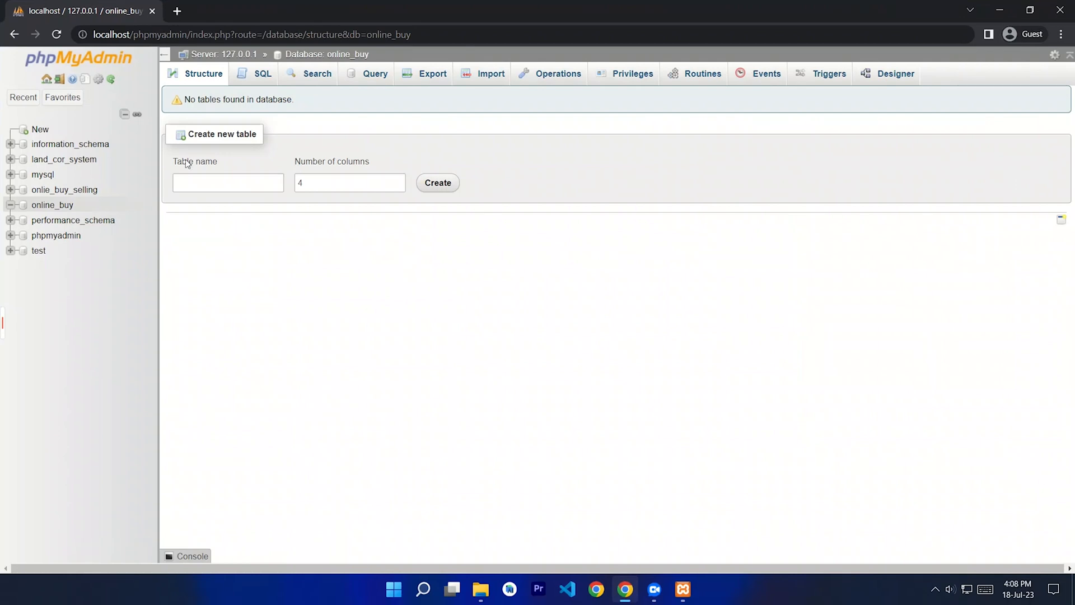
pyautogui.click(491, 78)
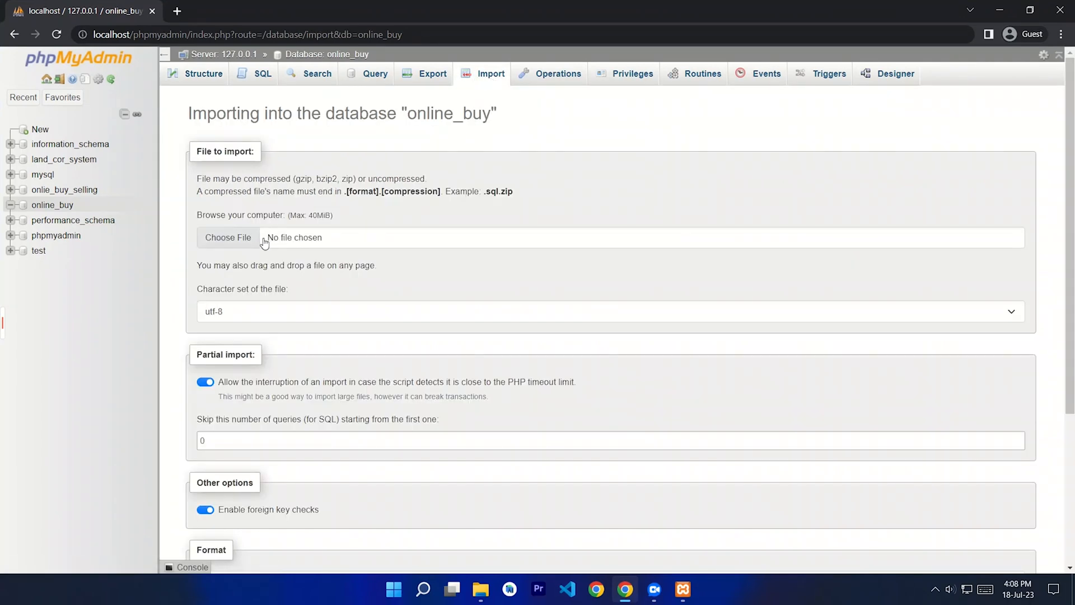
# - Choose book_store (2).sql from the database folder as the file to import and start the import into online_buy
pyautogui.click(265, 239)
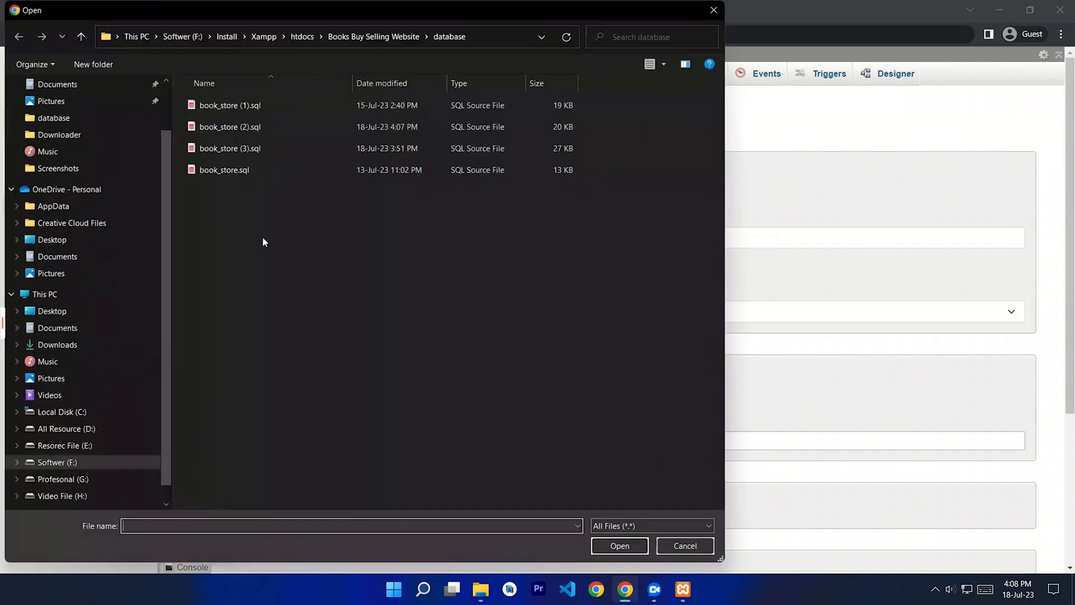
pyautogui.click(255, 126)
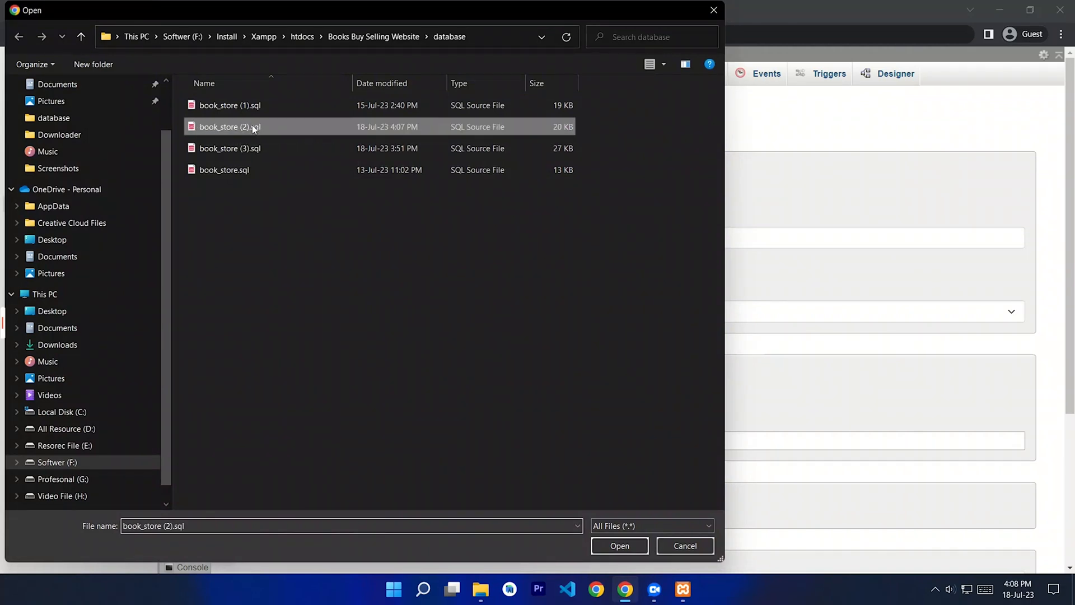
pyautogui.doubleClick(260, 127)
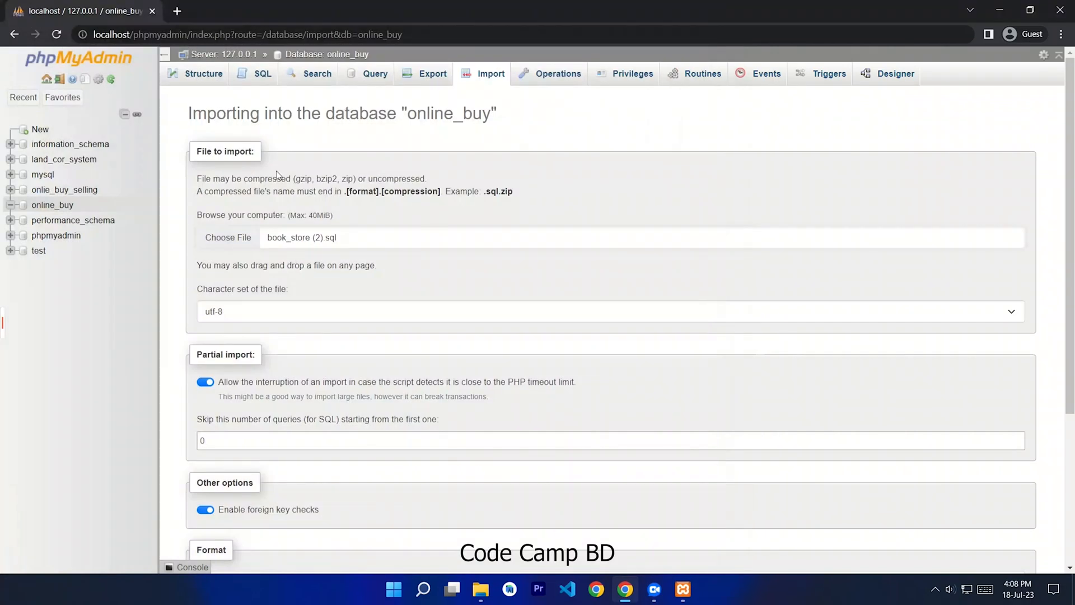
pyautogui.scroll(-4, 307, 262)
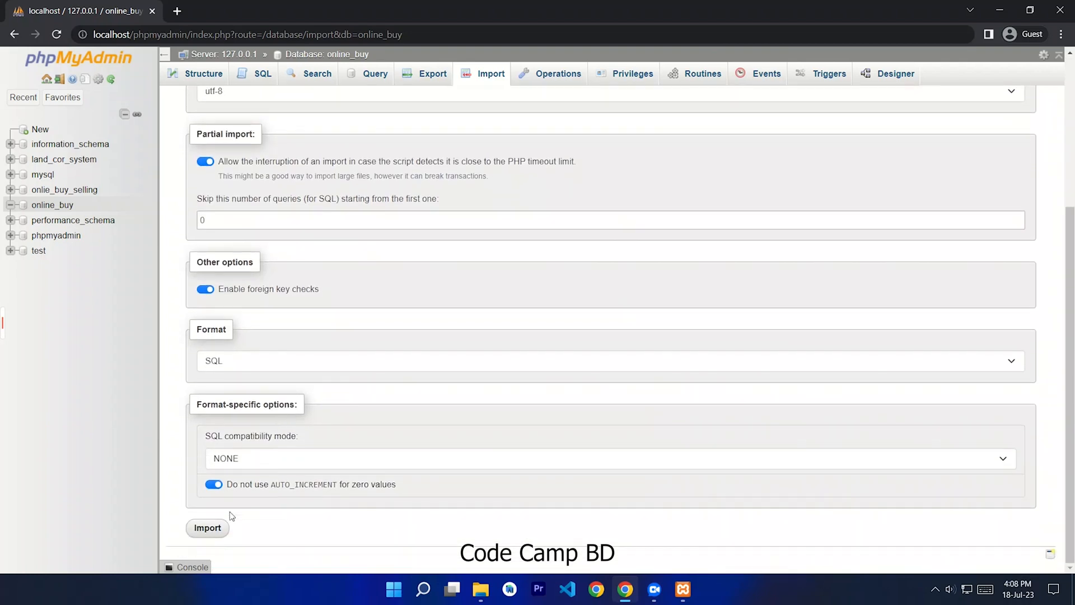
pyautogui.click(207, 529)
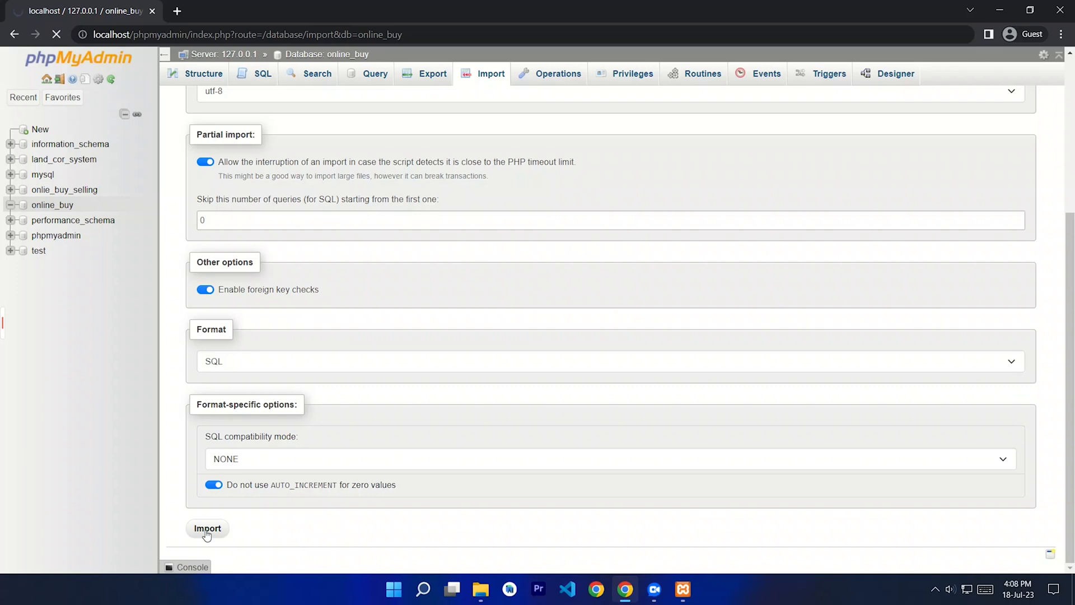